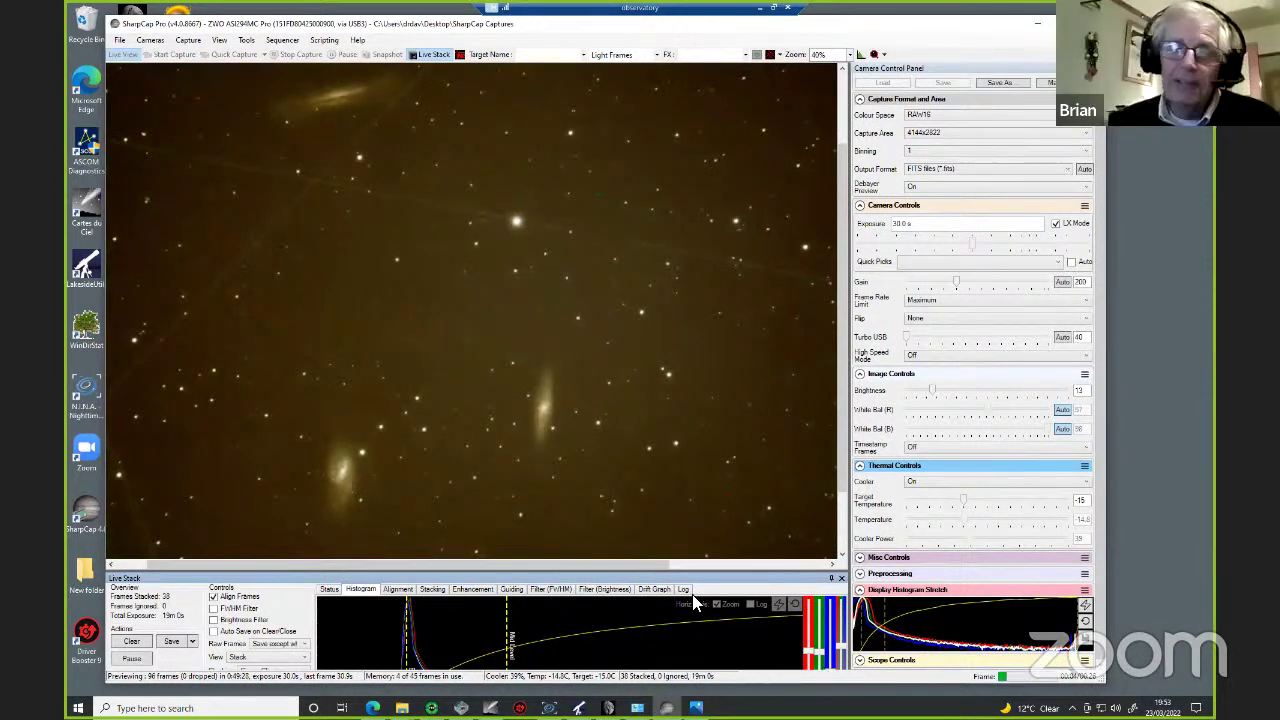
# Enlarge the Live Stack panel and adjust the blue colour level of the stacked image to neutralise its yellow-brown cast.
pyautogui.moveTo(692, 572); pyautogui.dragTo(699, 562)
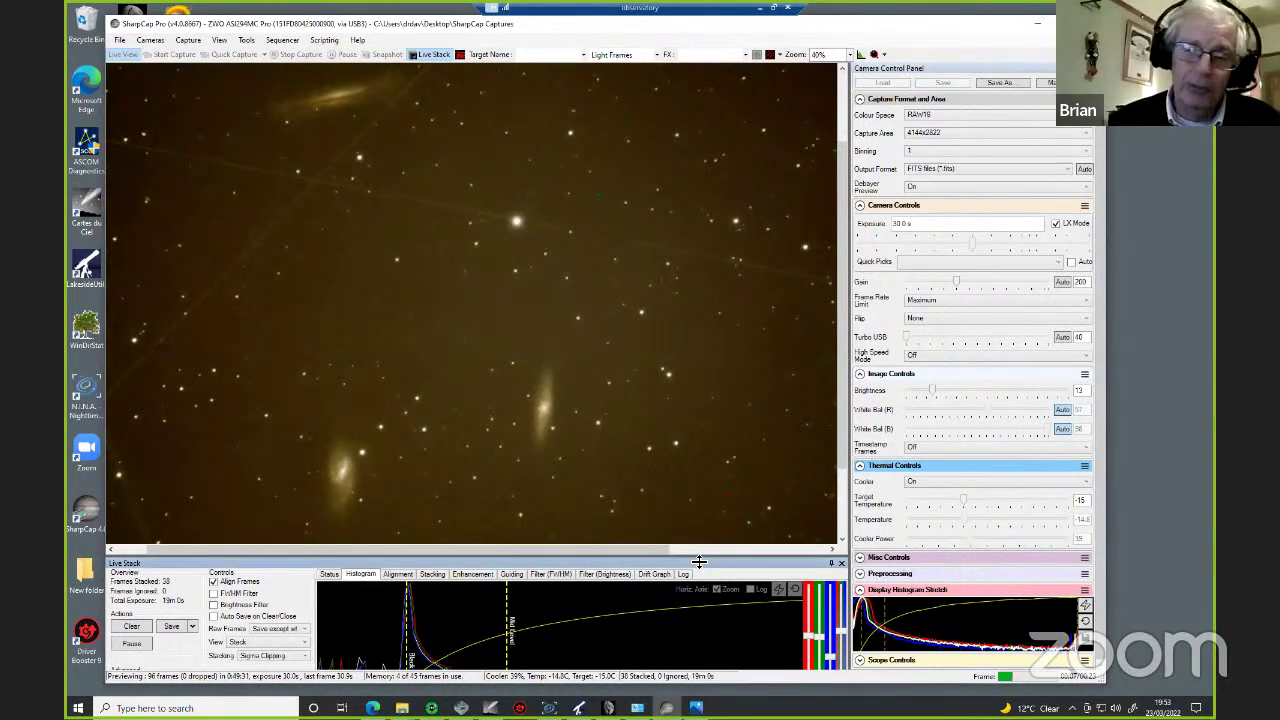
pyautogui.click(830, 654)
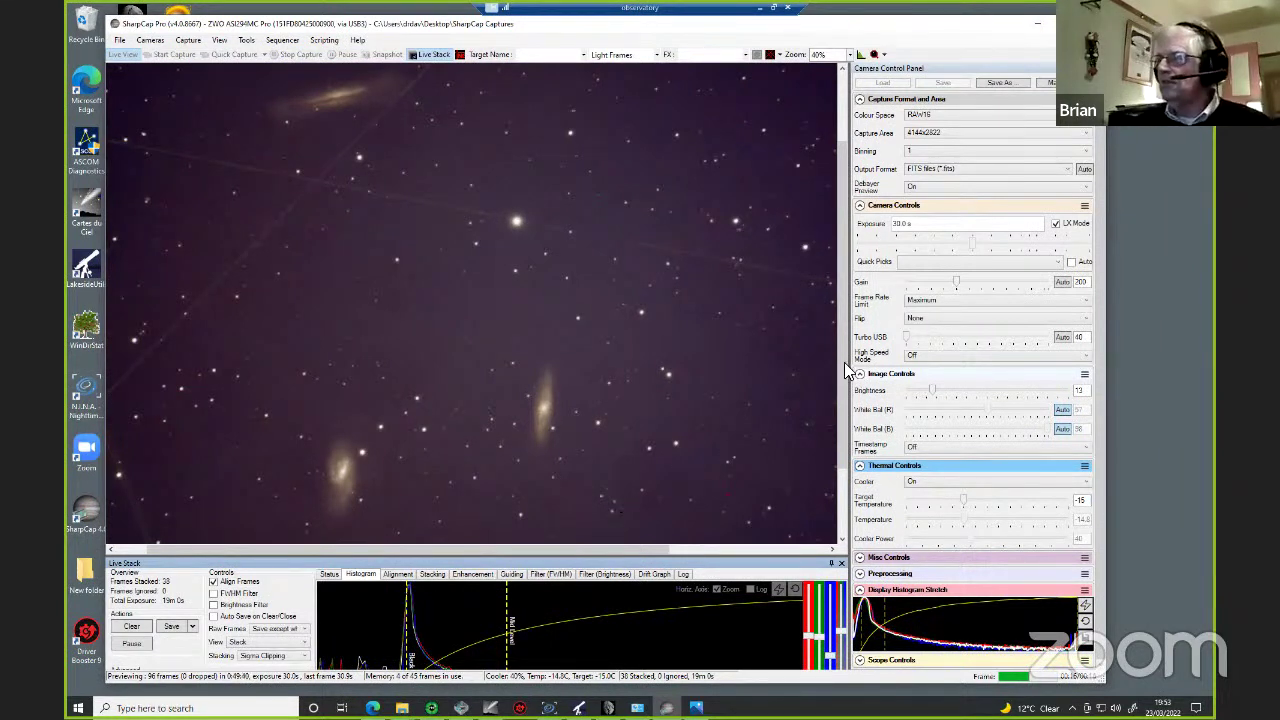
pyautogui.scroll(1, 842, 354)
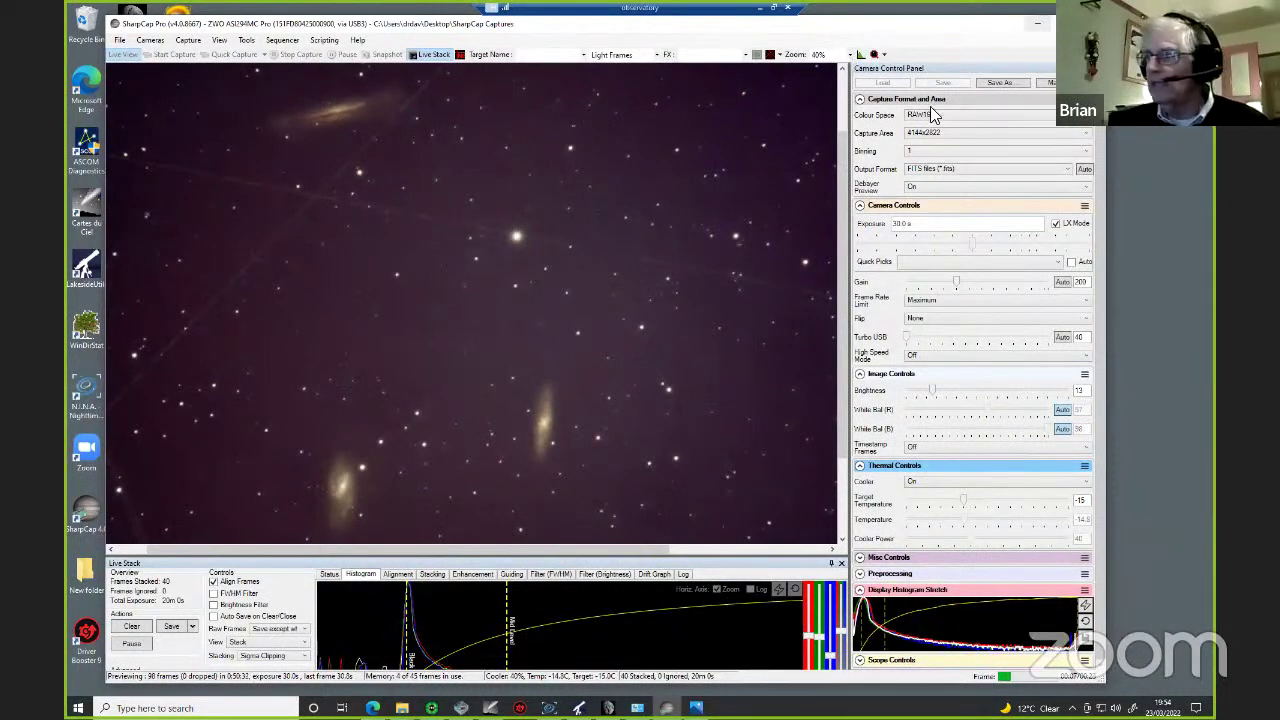
# Set the preview zoom to 100% and examine the stars and galaxies in the lower part of the stacked image.
pyautogui.click(850, 54)
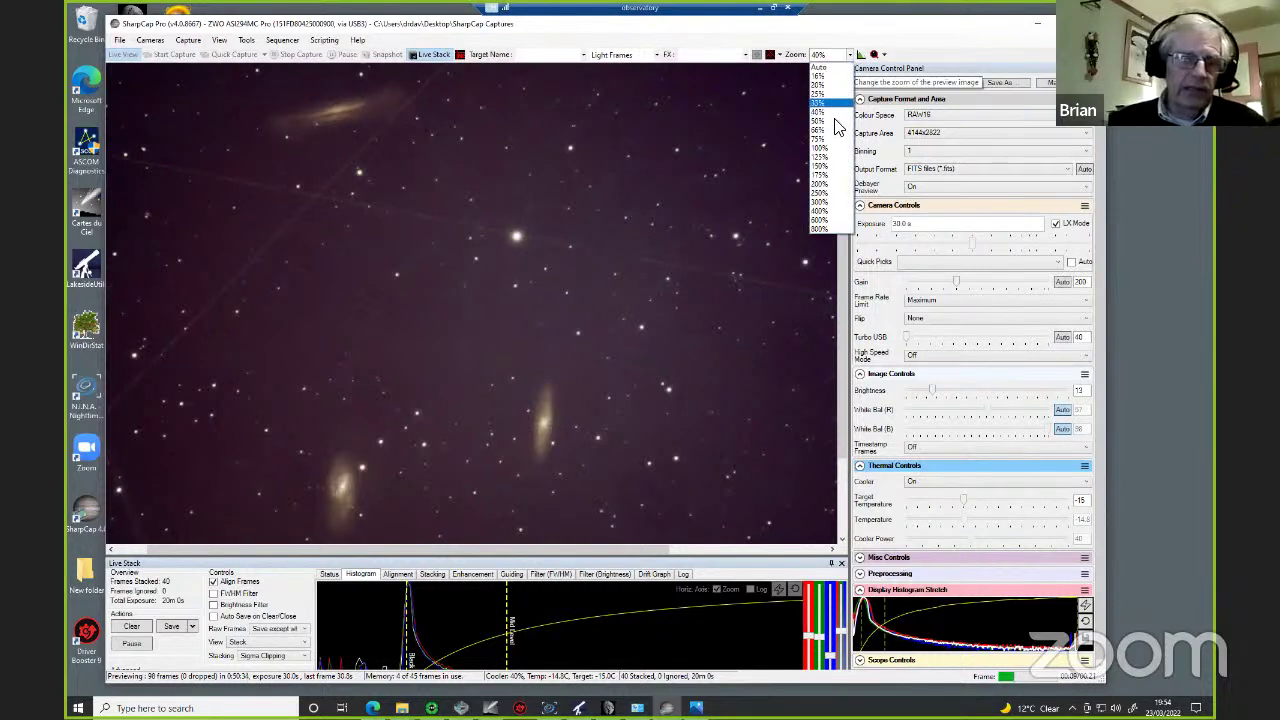
pyautogui.click(820, 147)
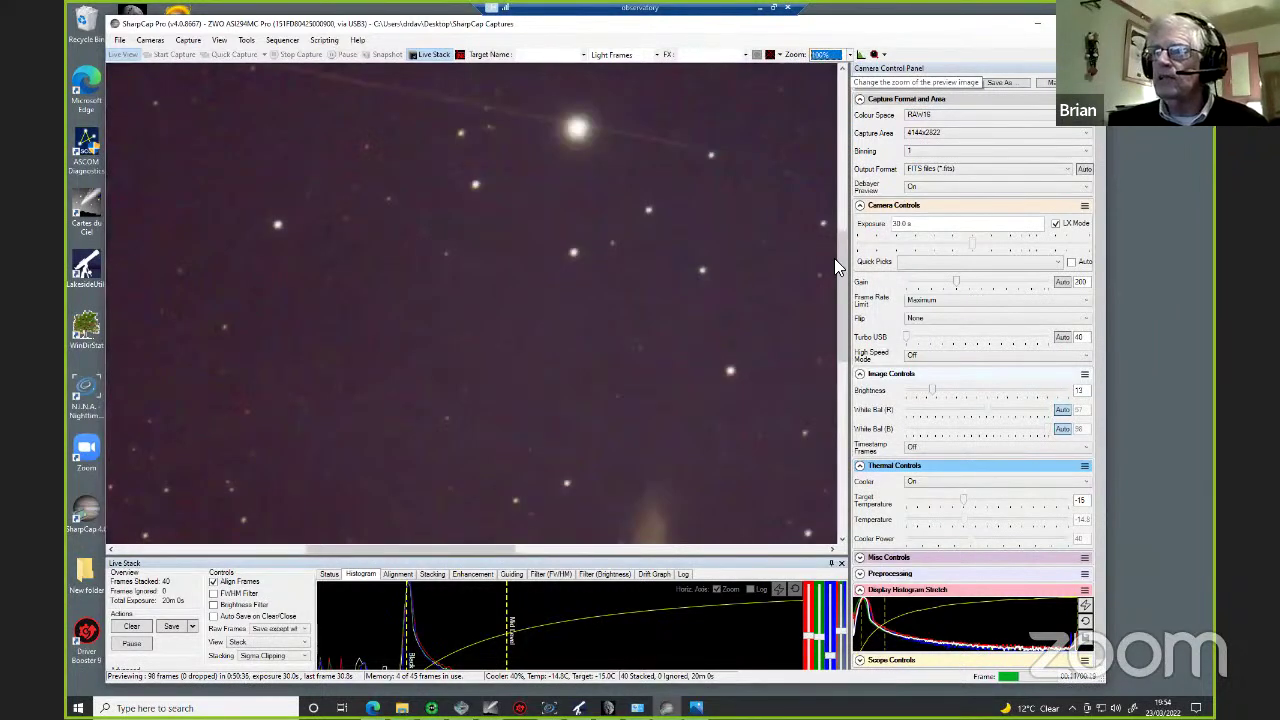
pyautogui.moveTo(838, 268); pyautogui.dragTo(846, 378)
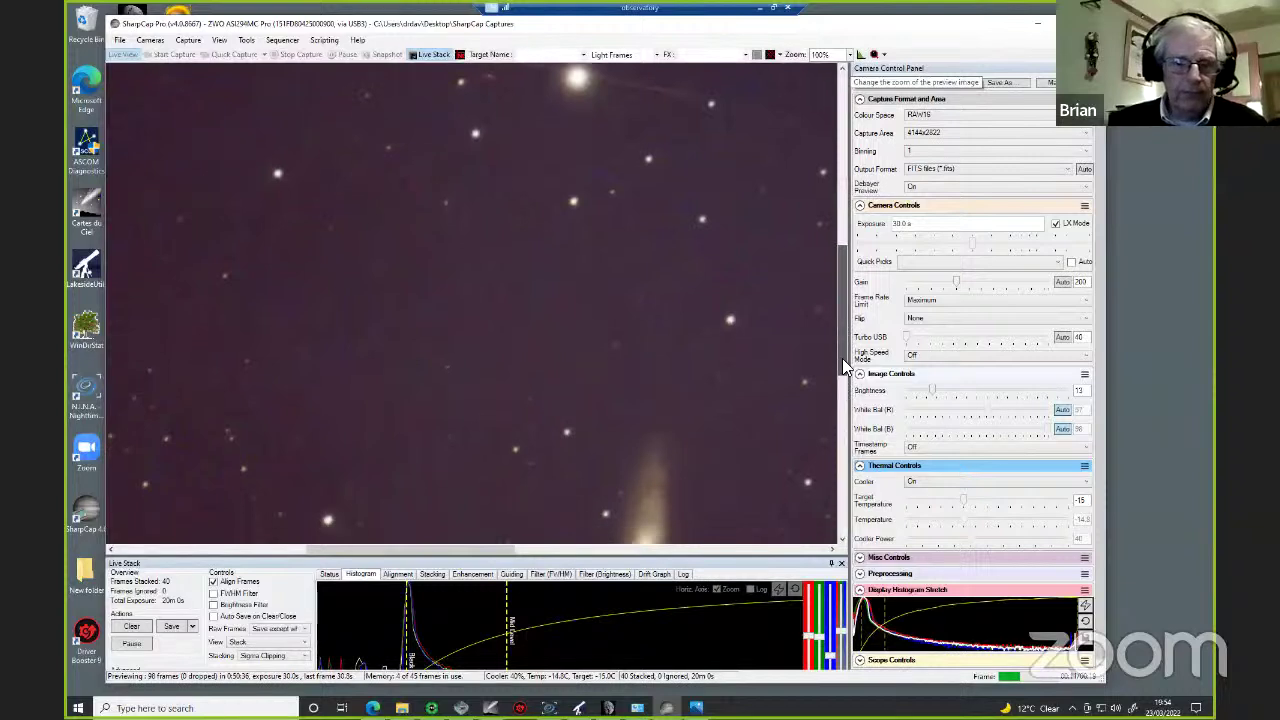
pyautogui.scroll(1, 842, 380)
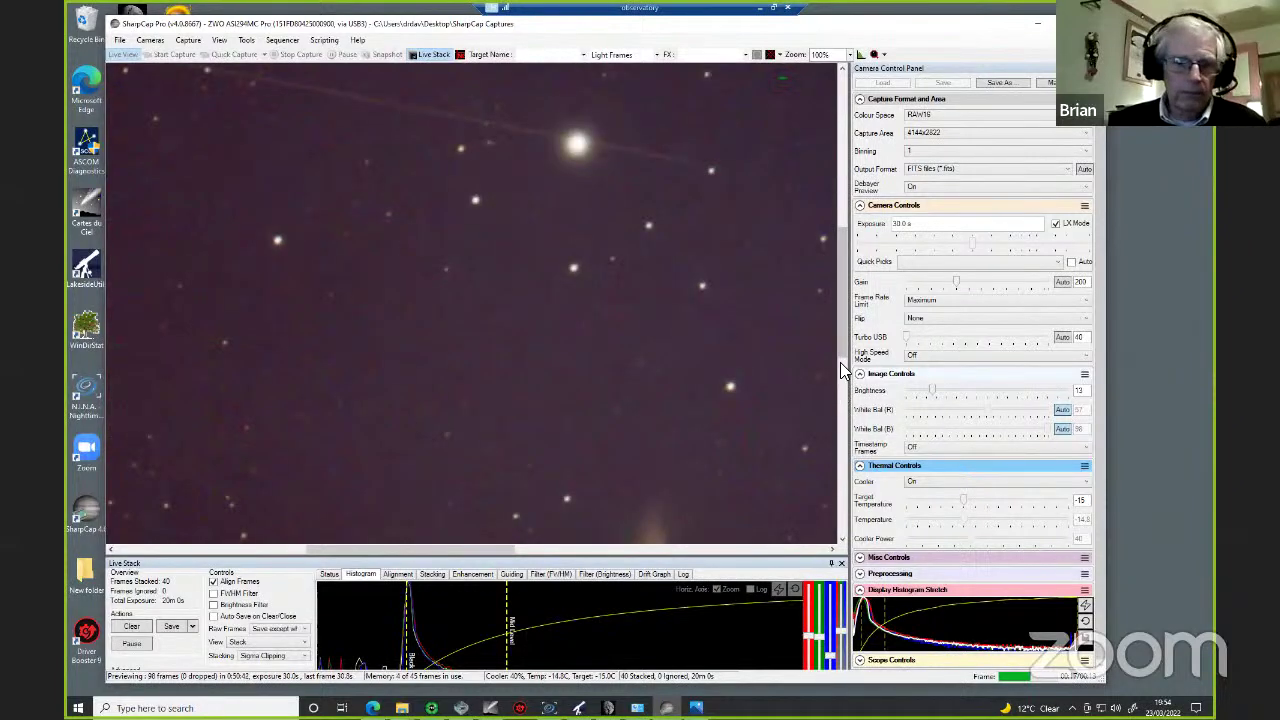
pyautogui.scroll(-1, 838, 326)
pyautogui.scroll(-2, 838, 326)
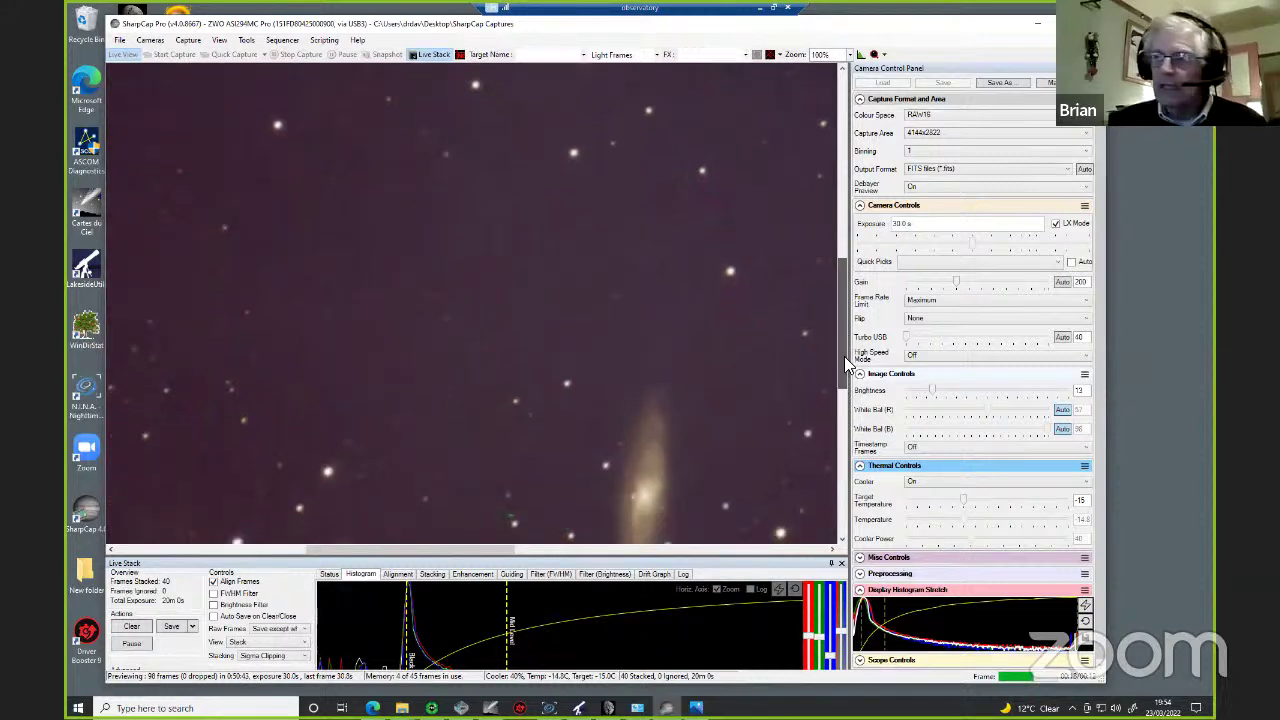
pyautogui.scroll(-2, 844, 394)
pyautogui.scroll(-5, 844, 394)
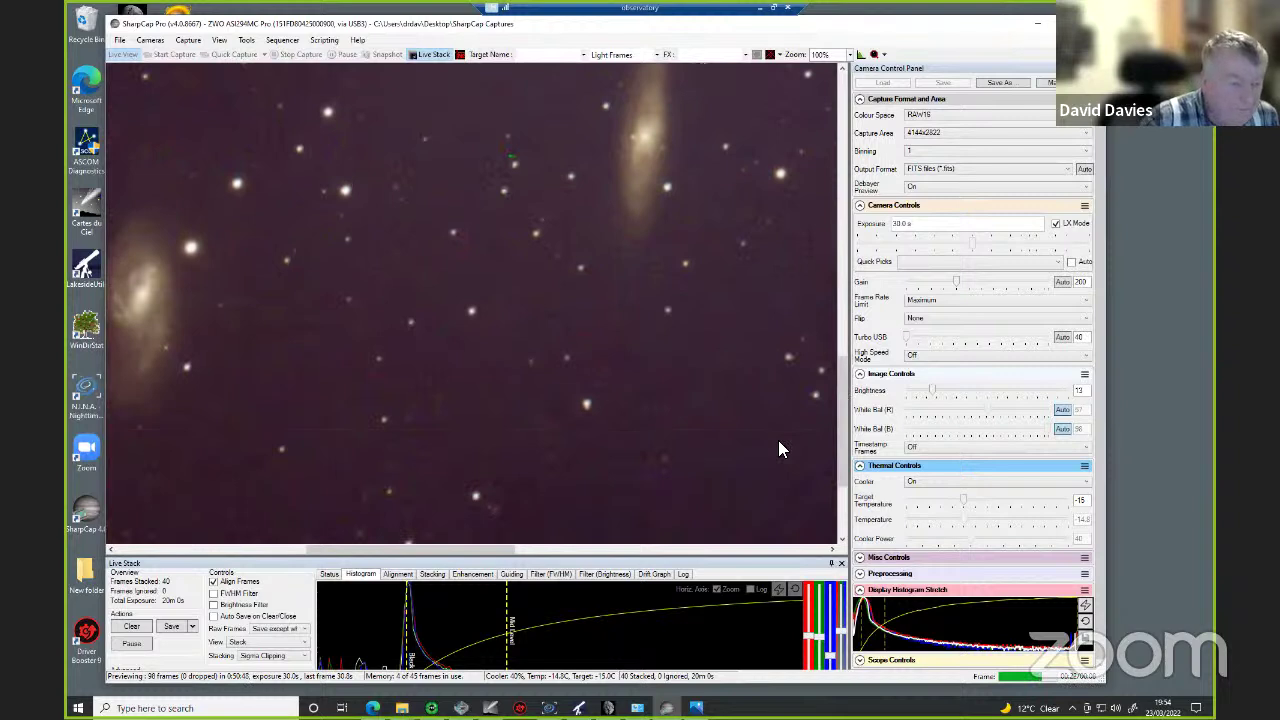
# Examine each galaxy of the stacked image in turn at full size, from the lower pair to the edge-on one at upper left.
pyautogui.moveTo(436, 552); pyautogui.dragTo(408, 554)
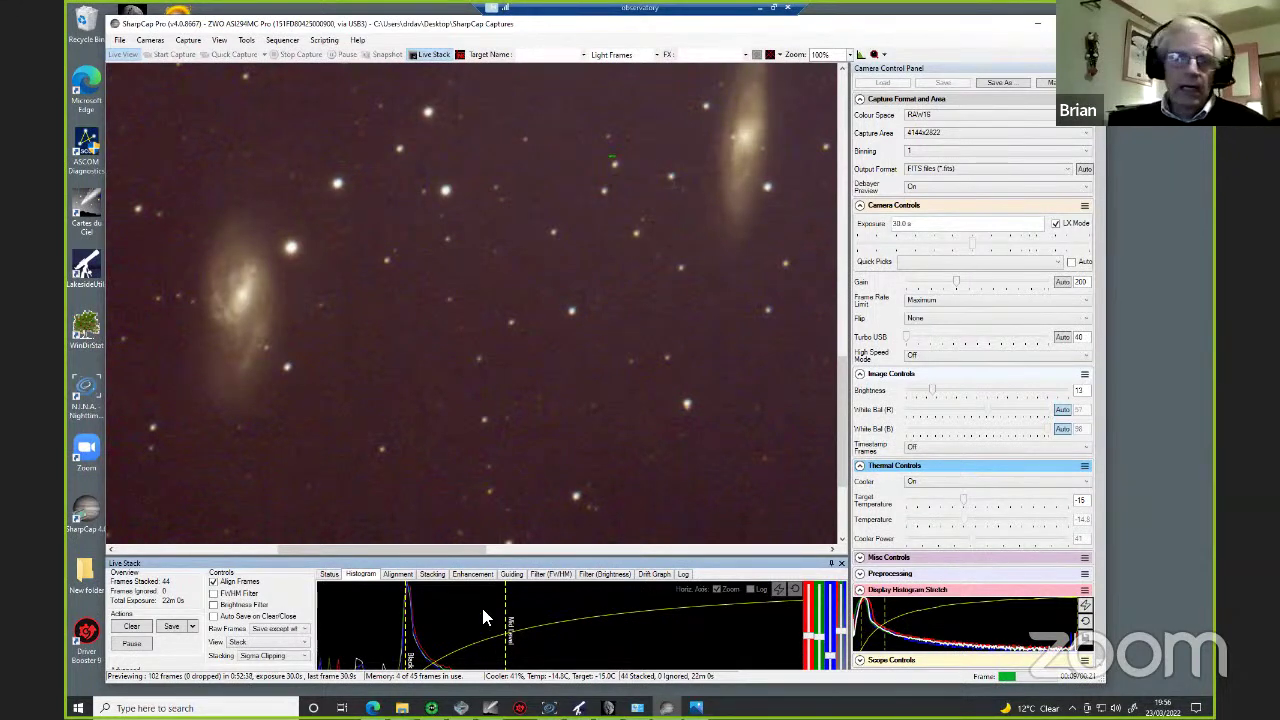
pyautogui.moveTo(470, 552); pyautogui.dragTo(530, 550)
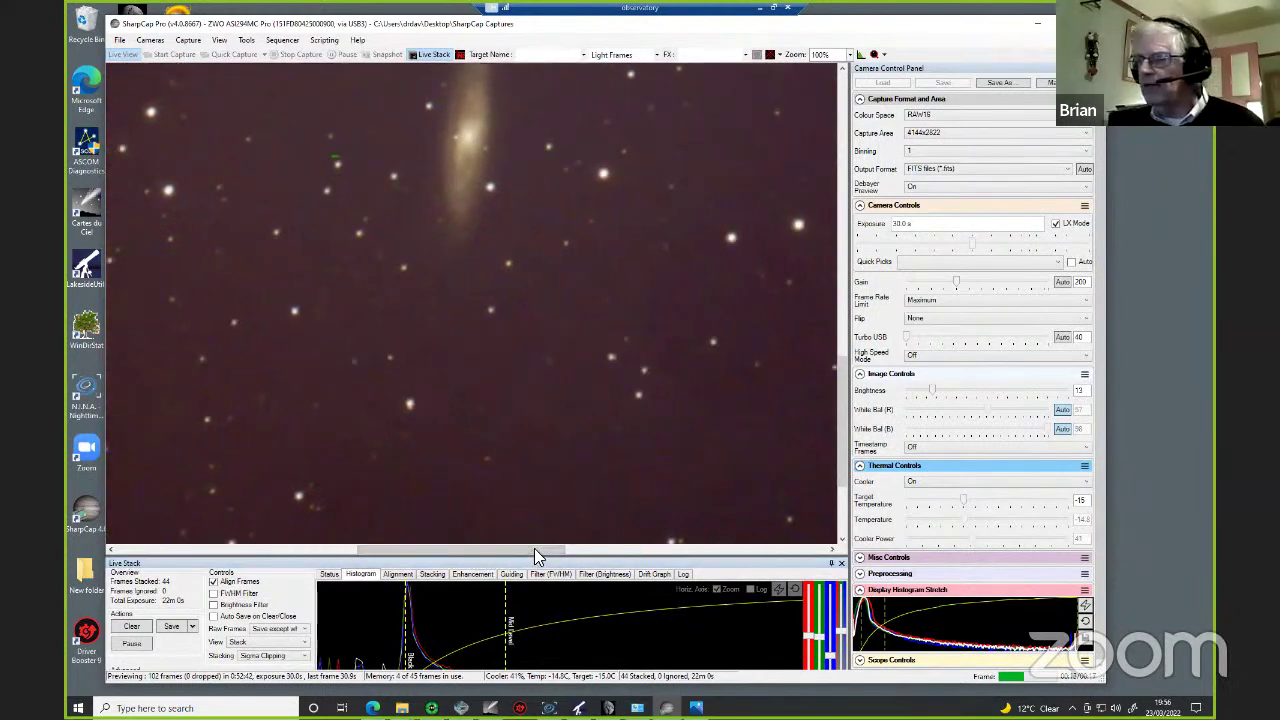
pyautogui.moveTo(844, 414); pyautogui.dragTo(845, 370)
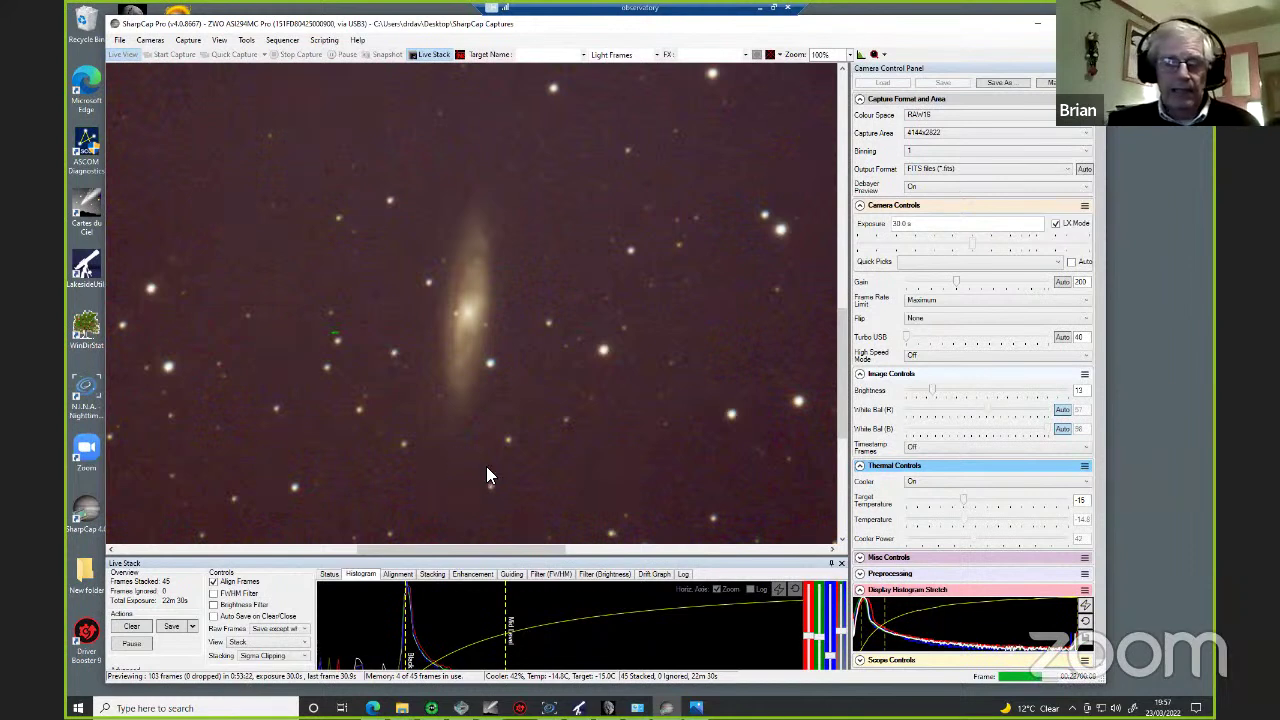
pyautogui.moveTo(841, 425); pyautogui.dragTo(848, 245)
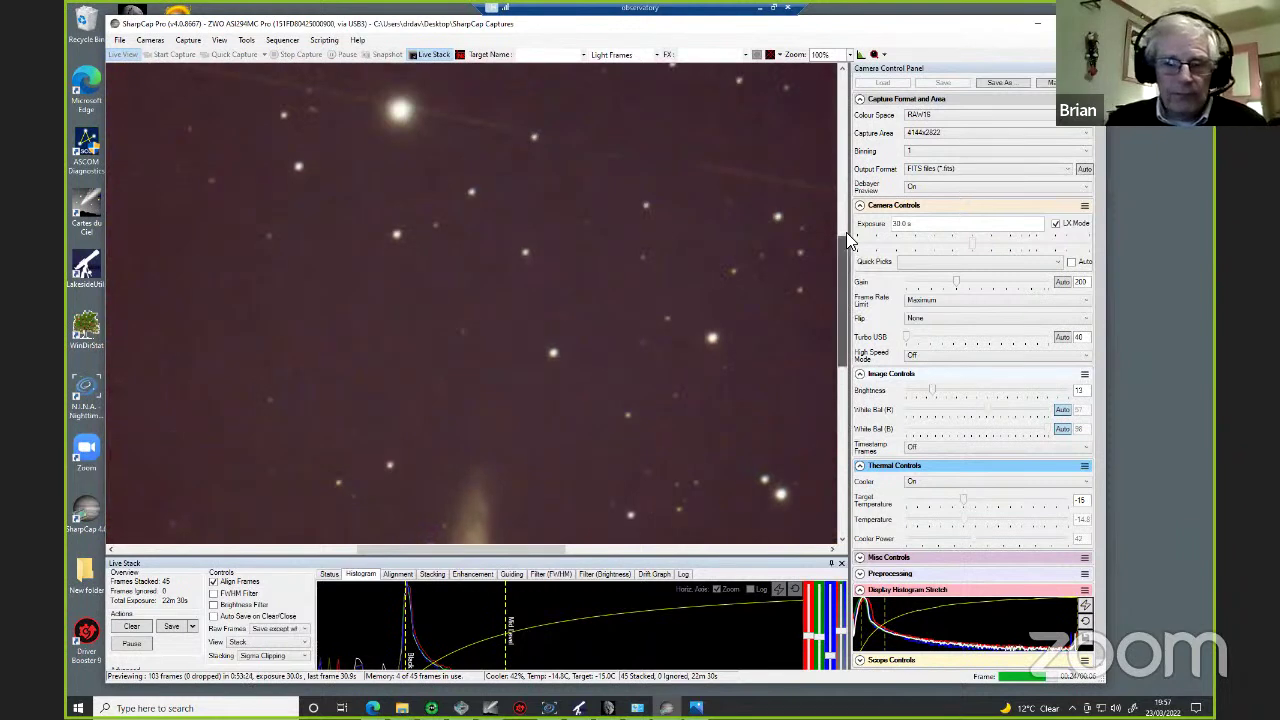
pyautogui.scroll(5, 847, 255)
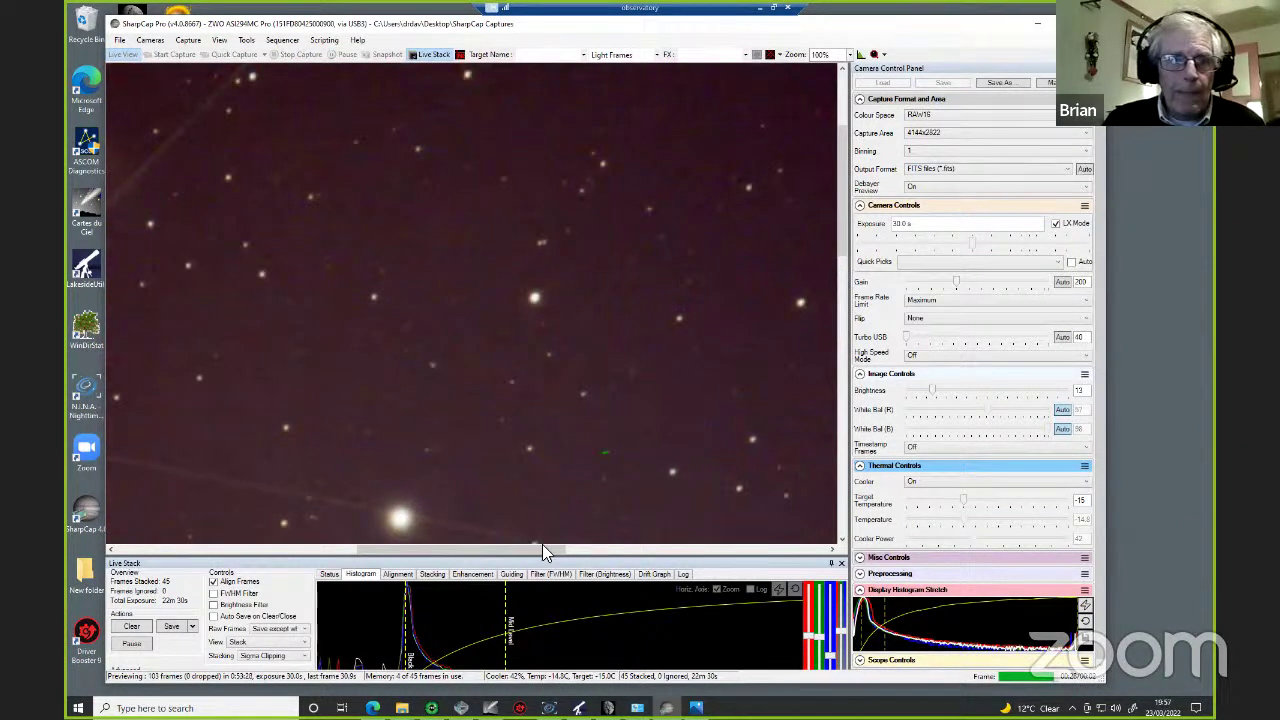
pyautogui.moveTo(532, 548); pyautogui.dragTo(362, 549)
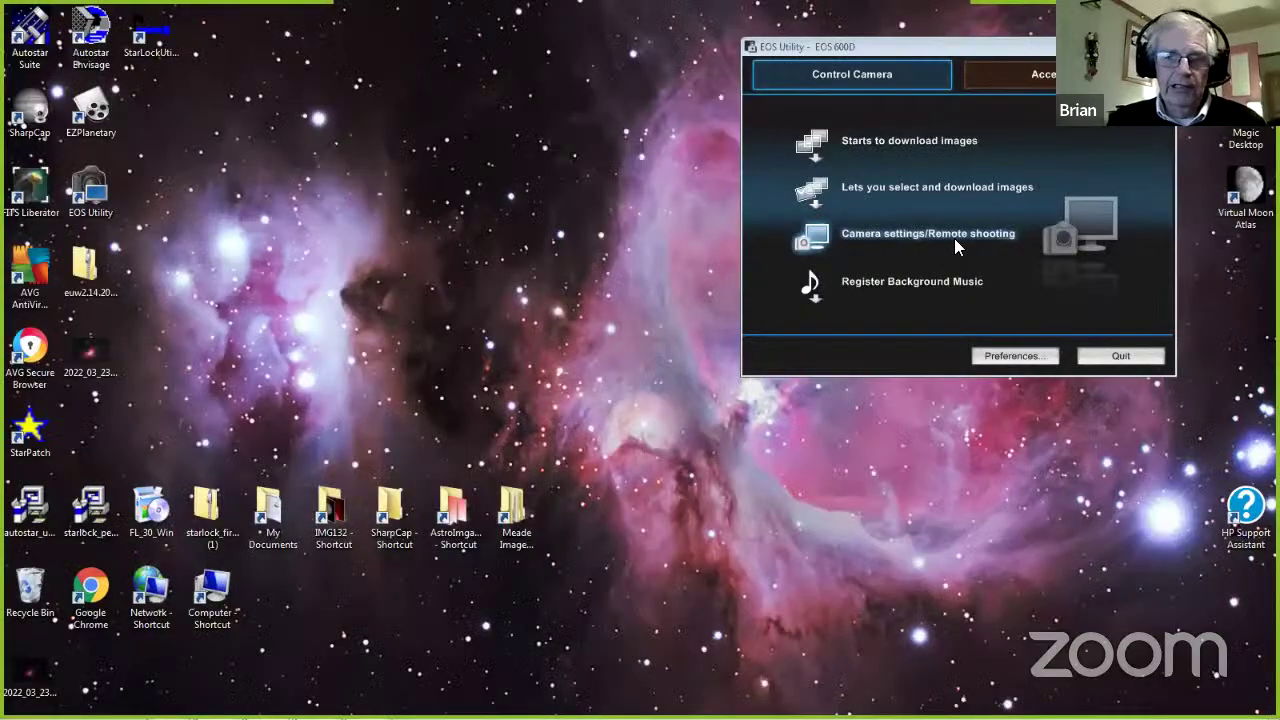
# In EOS Utility, open Camera settings/Remote shooting for the EOS 600D, start Live View shooting and reposition the Remote Live View window.
pyautogui.click(954, 236)
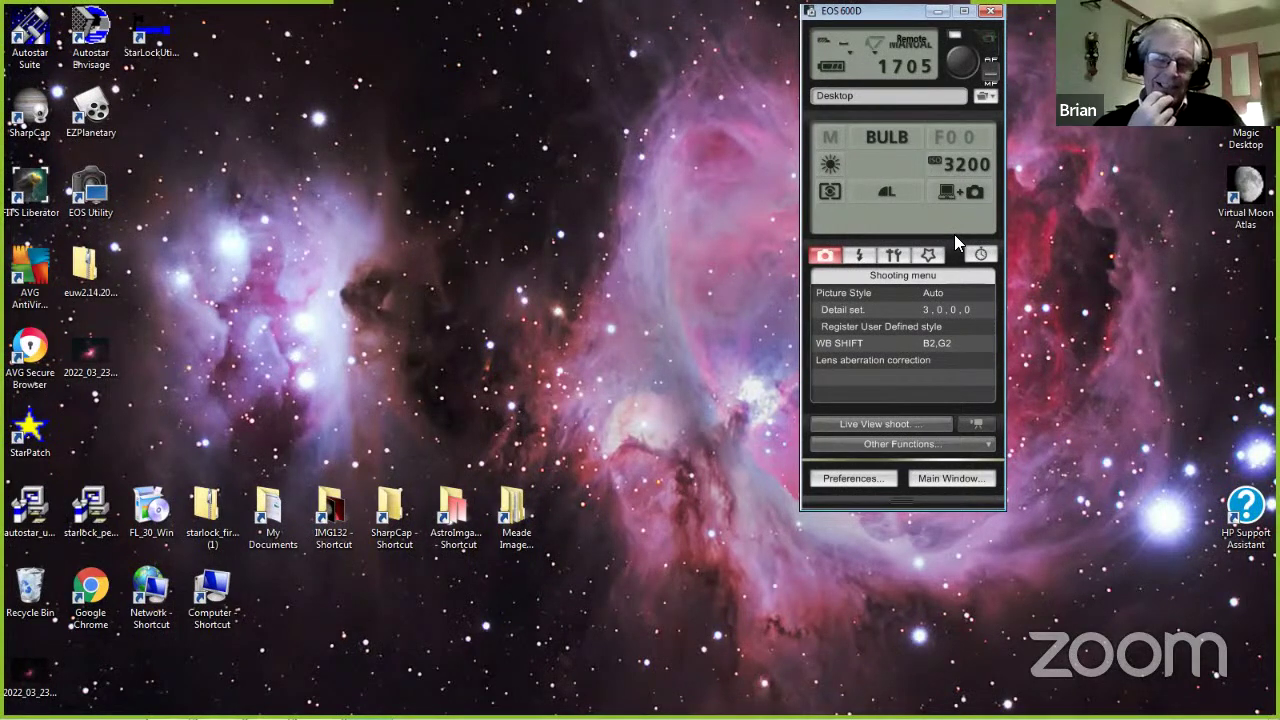
pyautogui.click(882, 418)
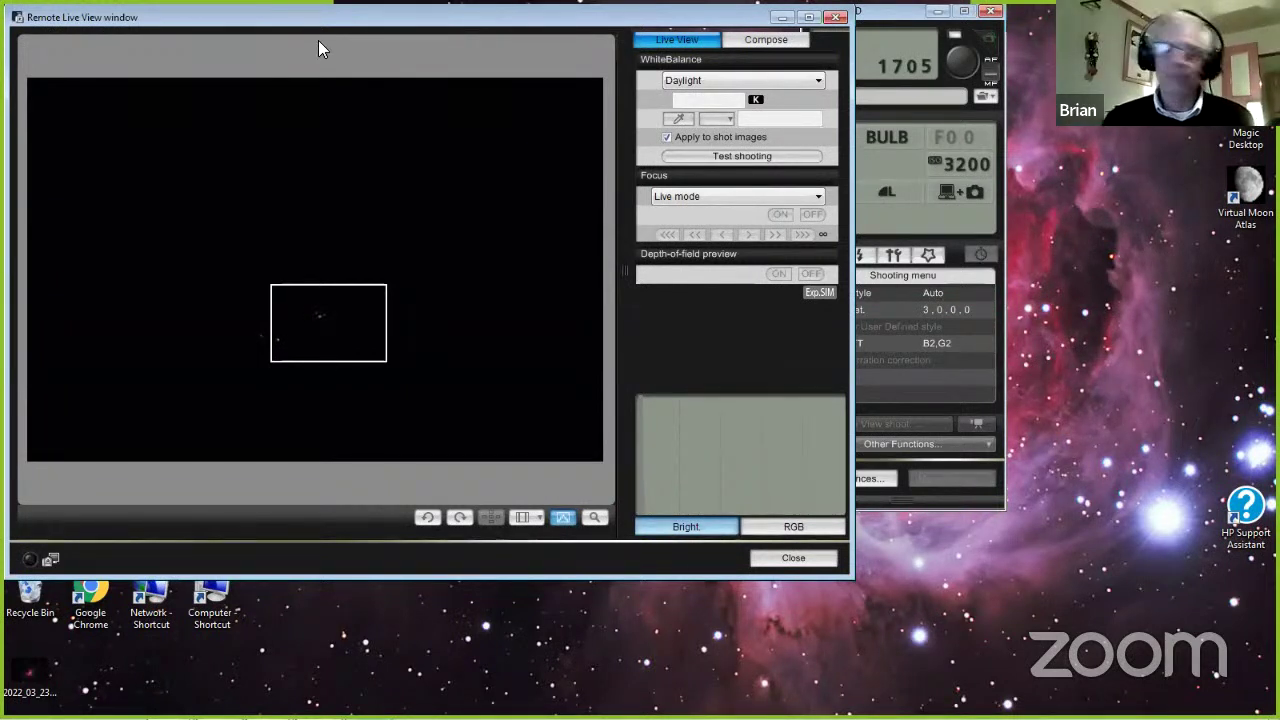
pyautogui.moveTo(318, 42); pyautogui.dragTo(362, 132)
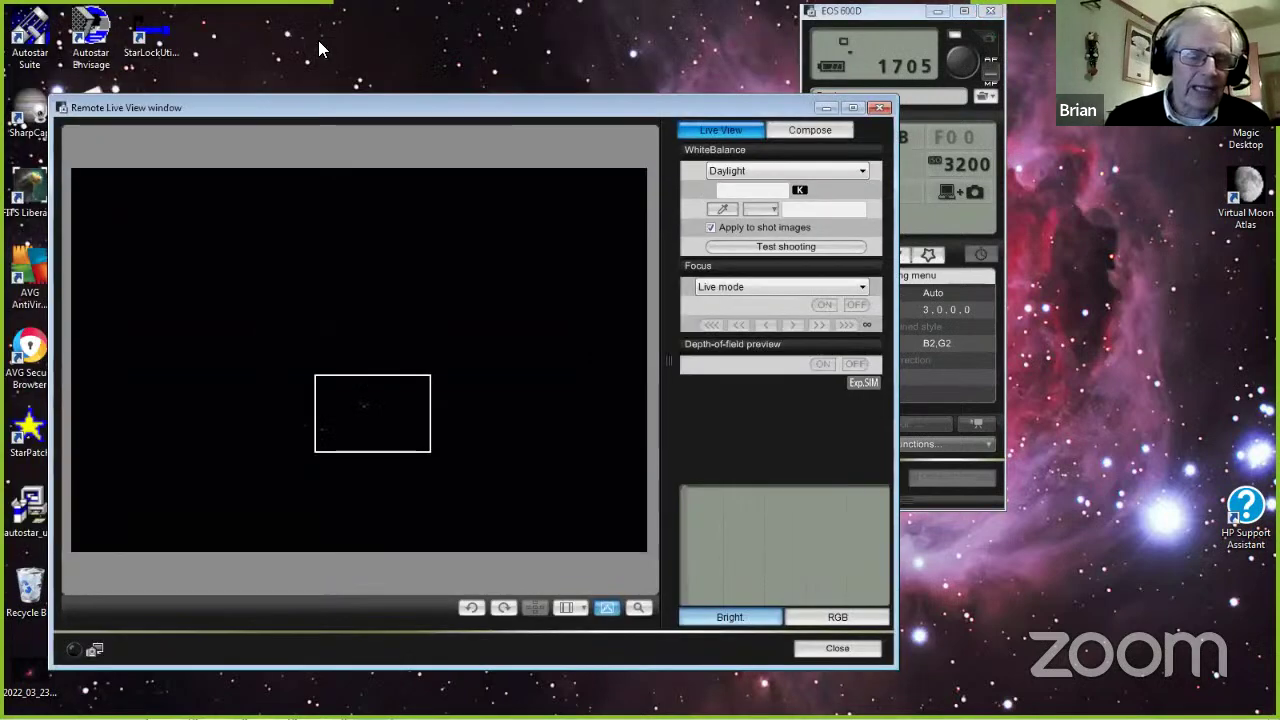
pyautogui.click(852, 108)
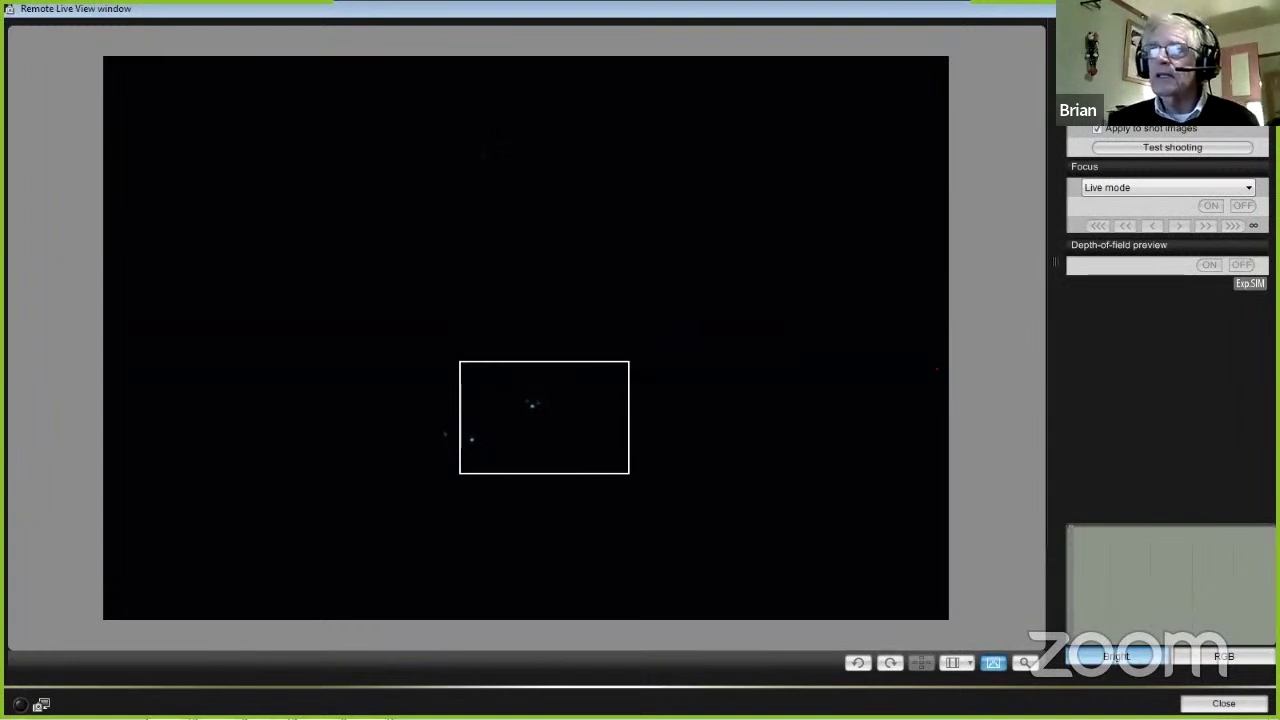
pyautogui.doubleClick(600, 8)
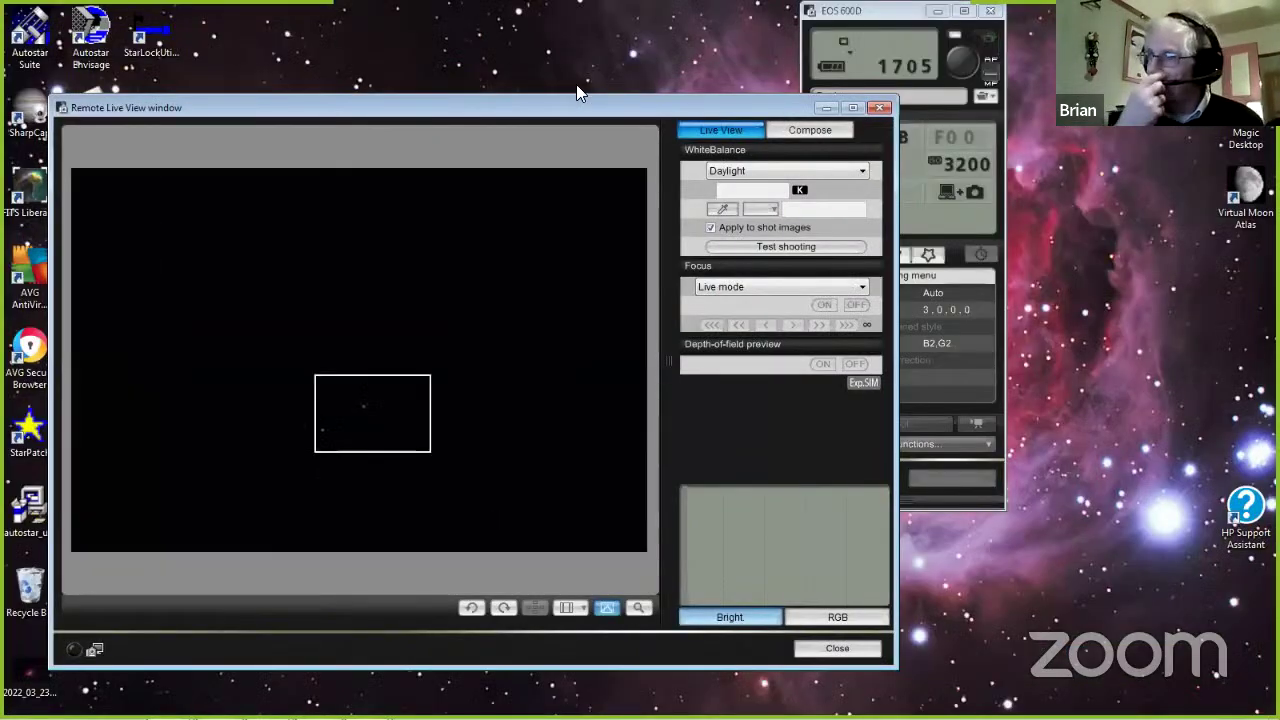
pyautogui.moveTo(528, 110); pyautogui.dragTo(510, 95)
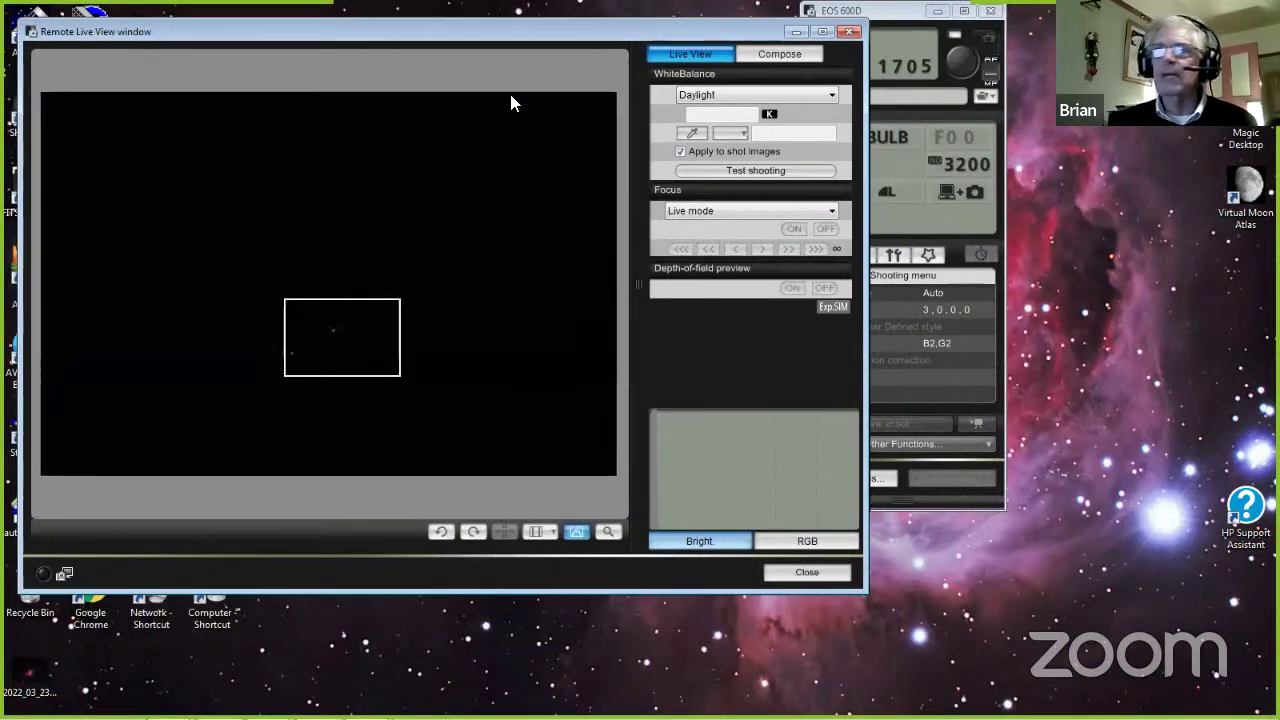
# Bring the camera control window forward and take four bulb exposures of the nebula at ISO 3200, each longer than the last.
pyautogui.click(994, 507)
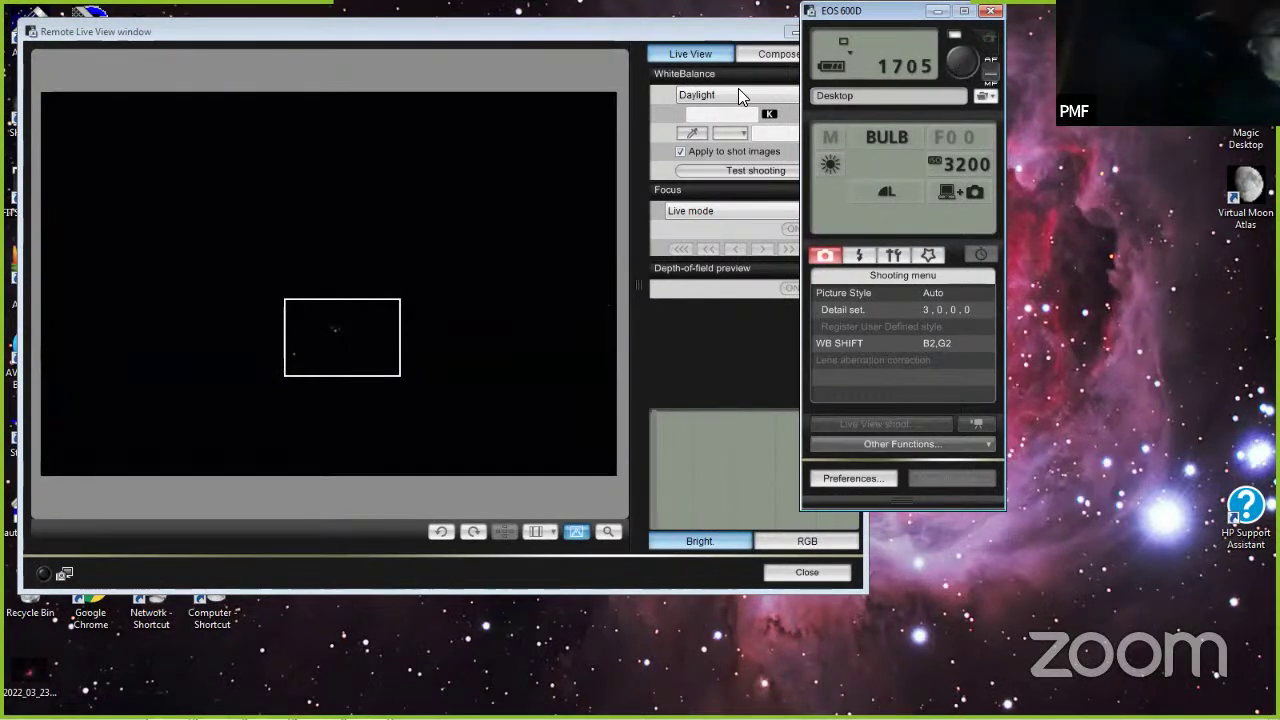
pyautogui.click(966, 64)
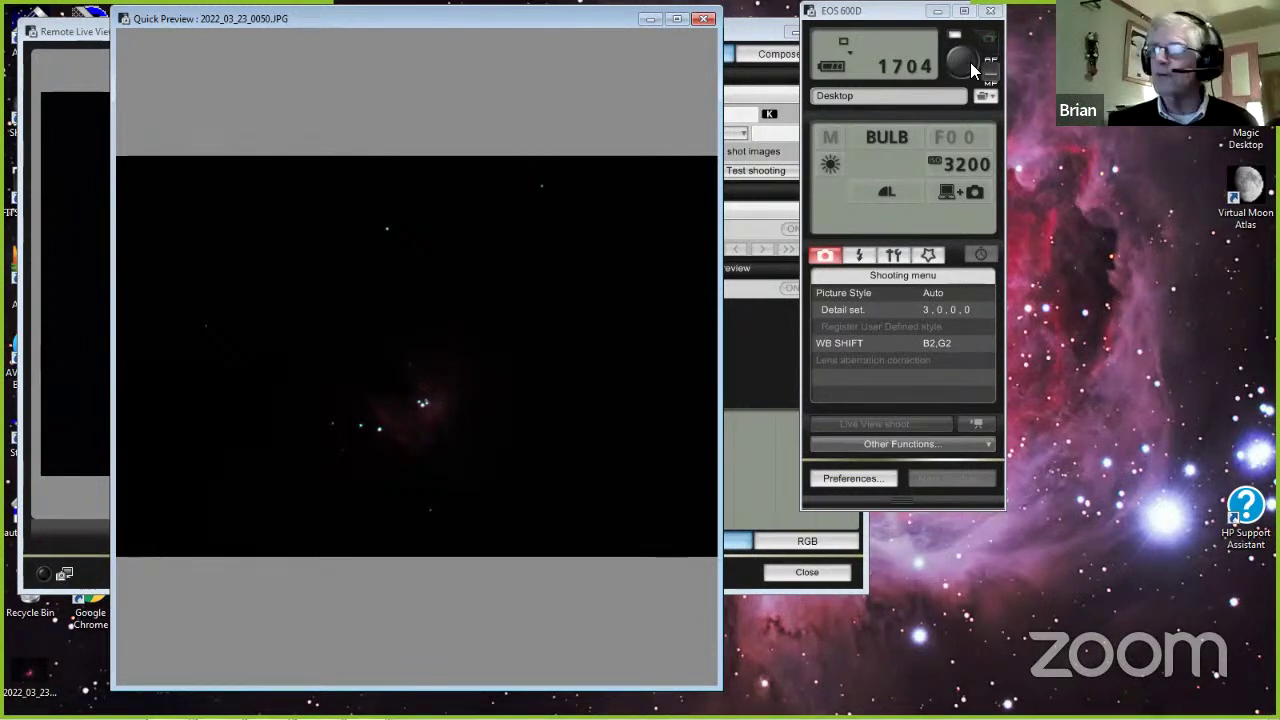
pyautogui.click(970, 62)
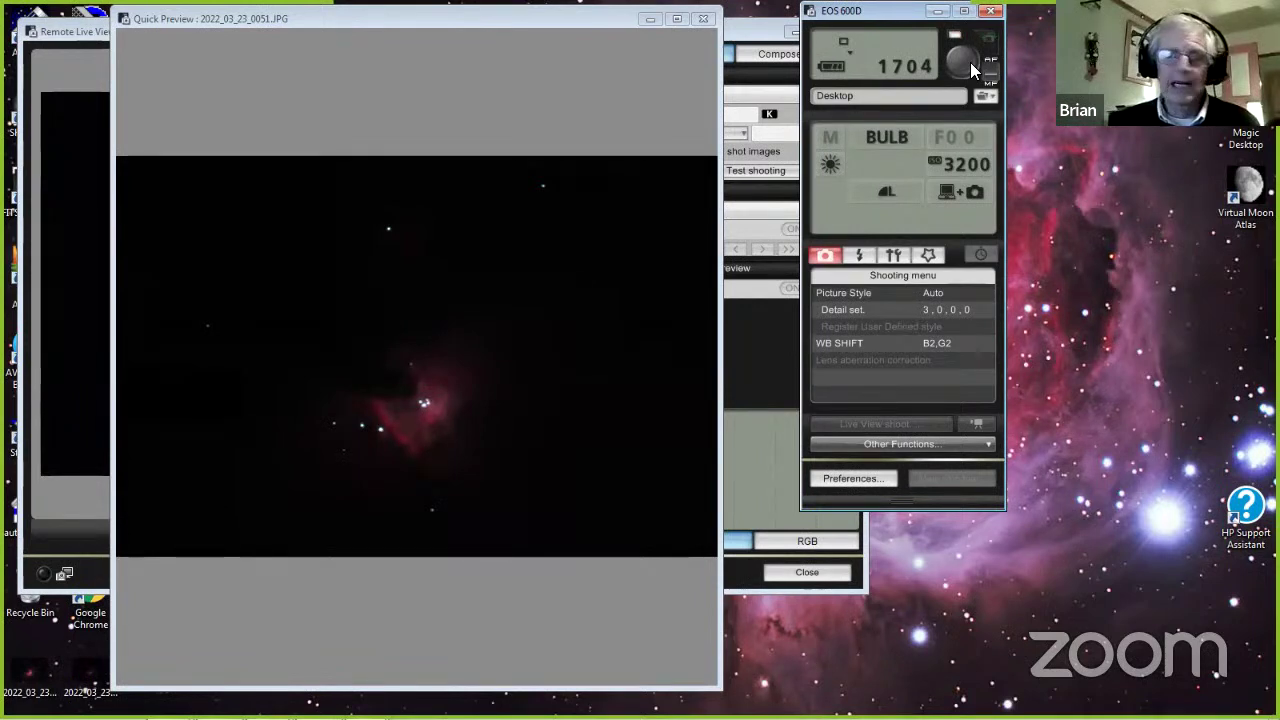
pyautogui.click(969, 73)
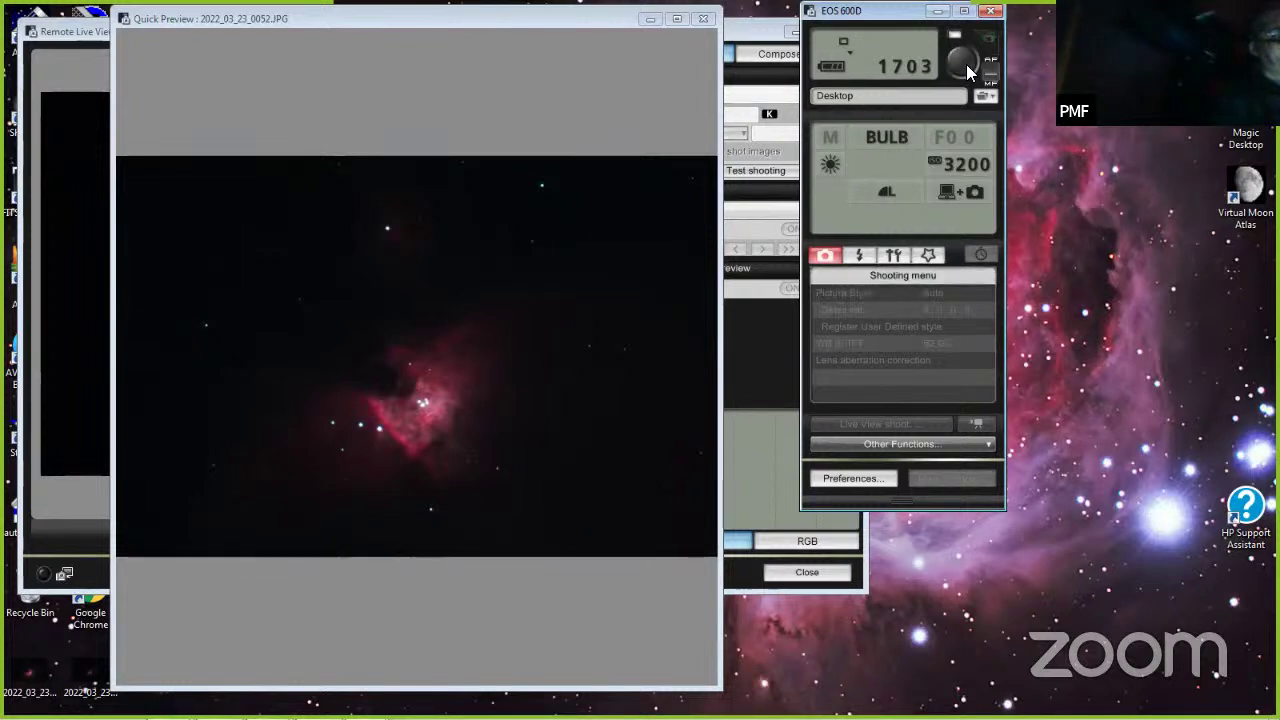
pyautogui.click(964, 76)
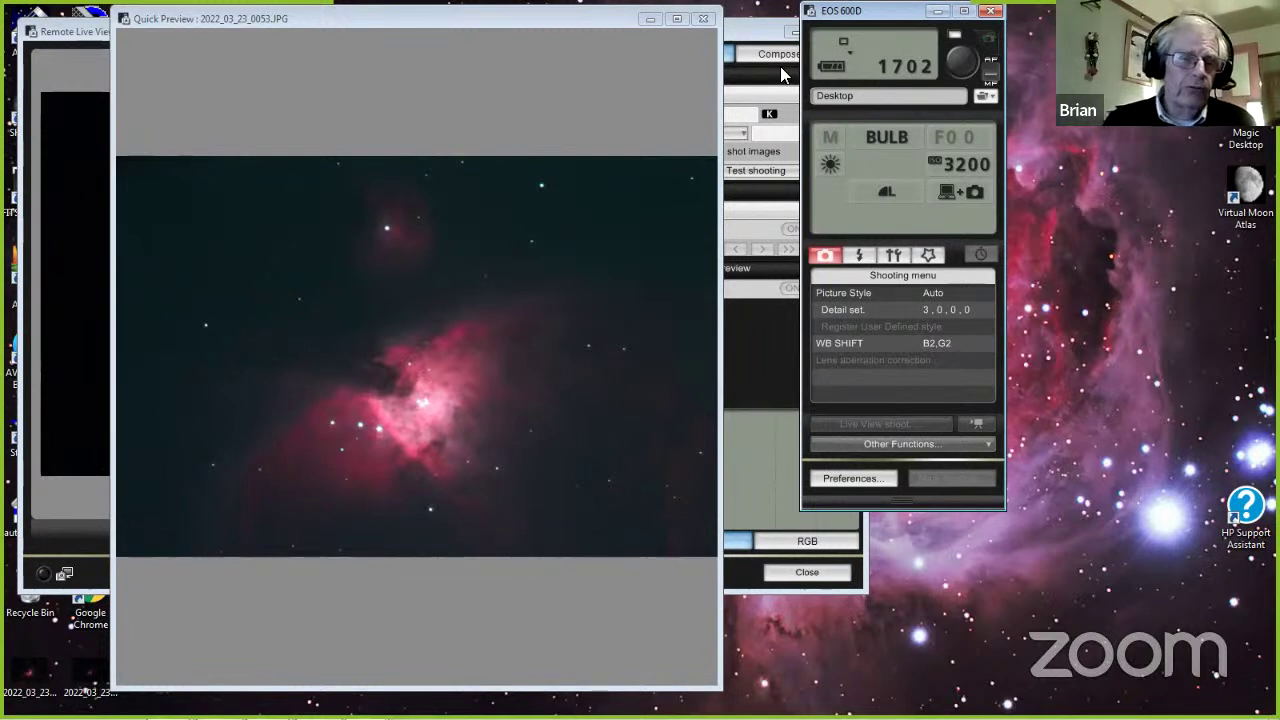
pyautogui.click(978, 18)
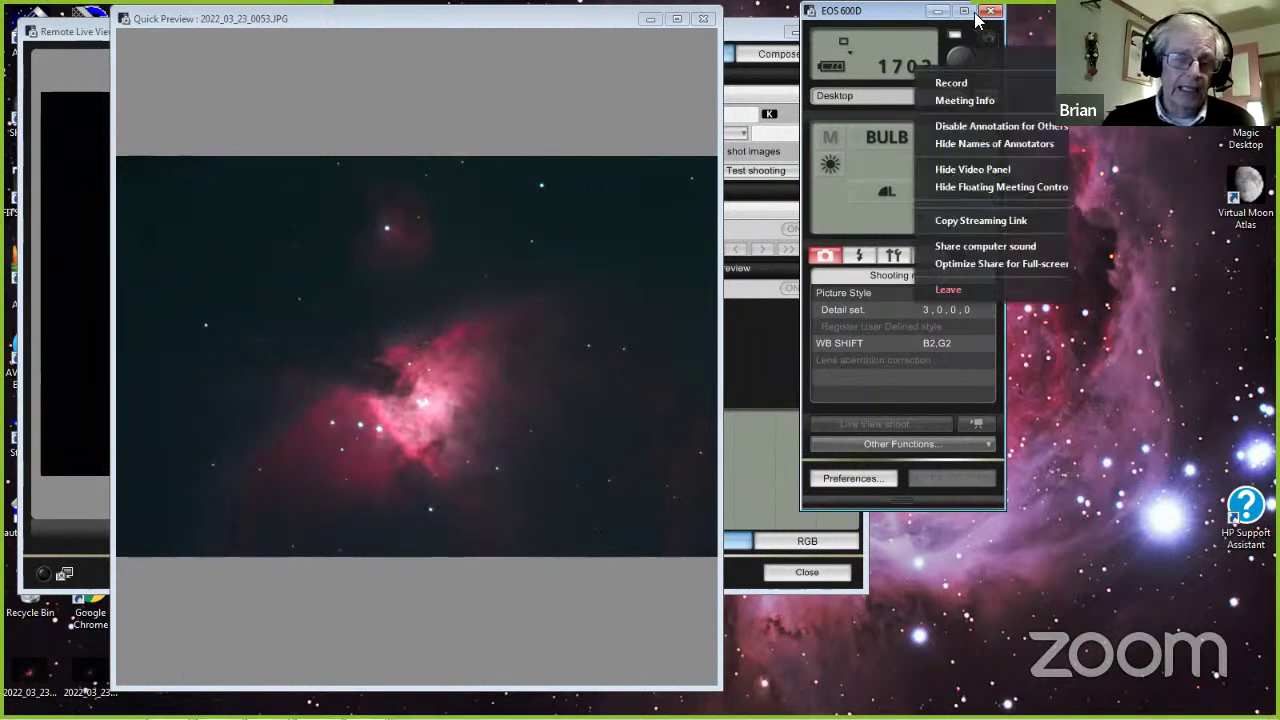
pyautogui.click(978, 18)
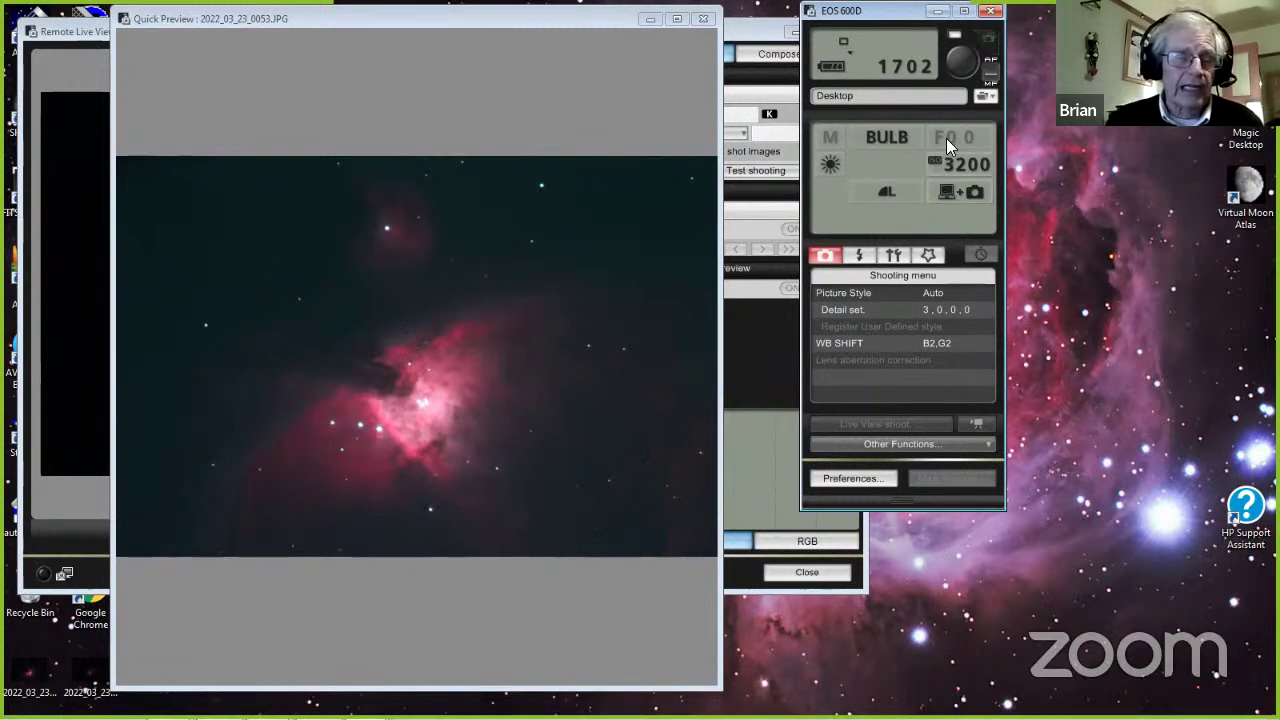
# Take another bulb exposure of the nebula lasting more than 32 seconds, inspect its quick preview and close the preview.
pyautogui.click(966, 70)
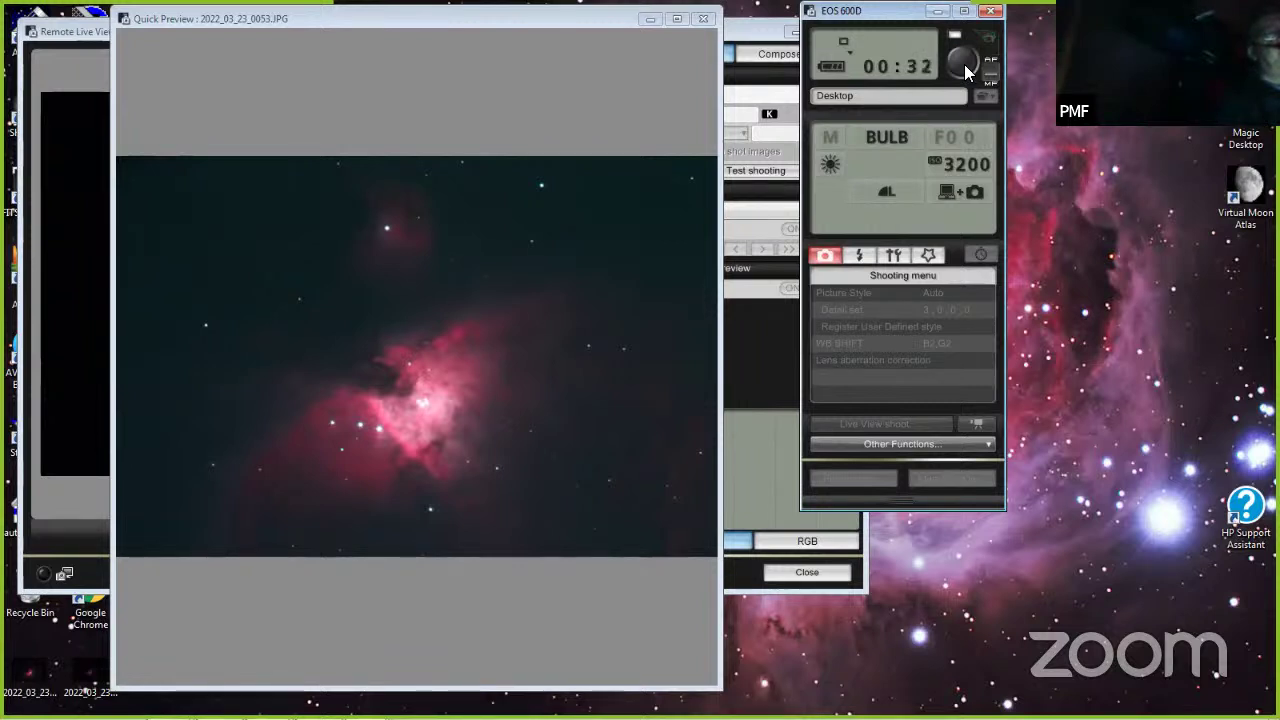
pyautogui.click(963, 66)
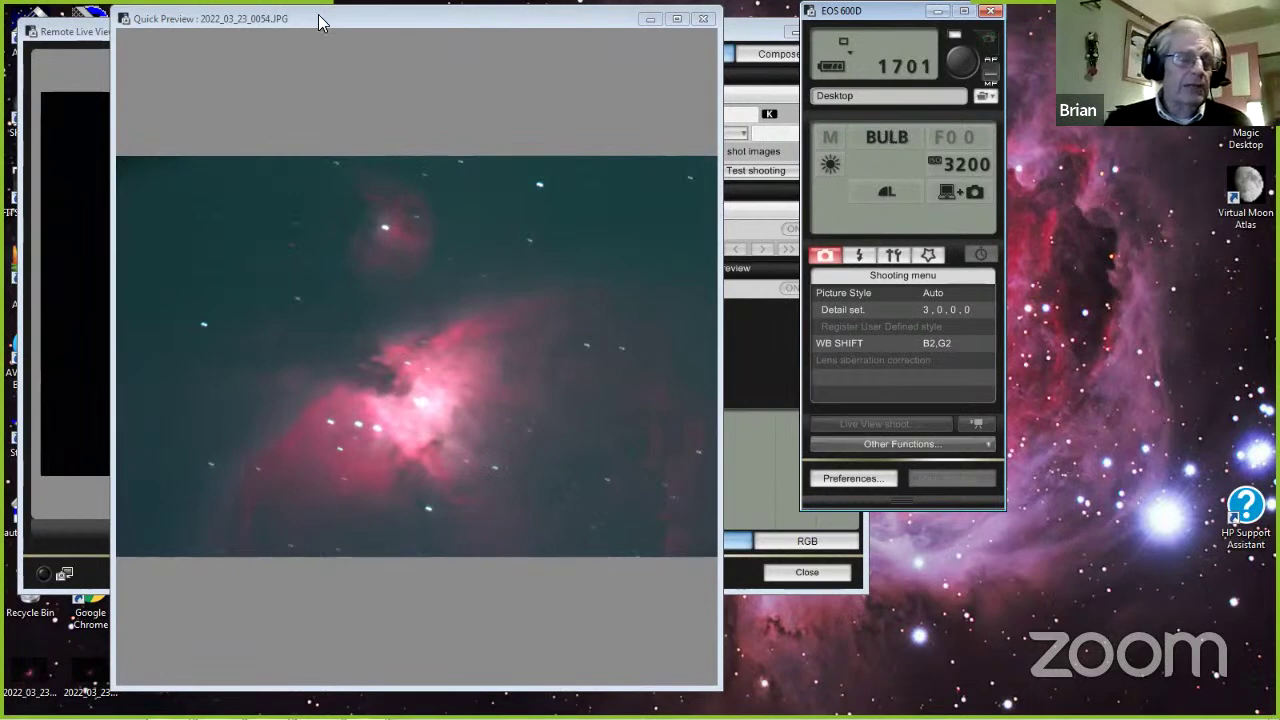
pyautogui.click(328, 58)
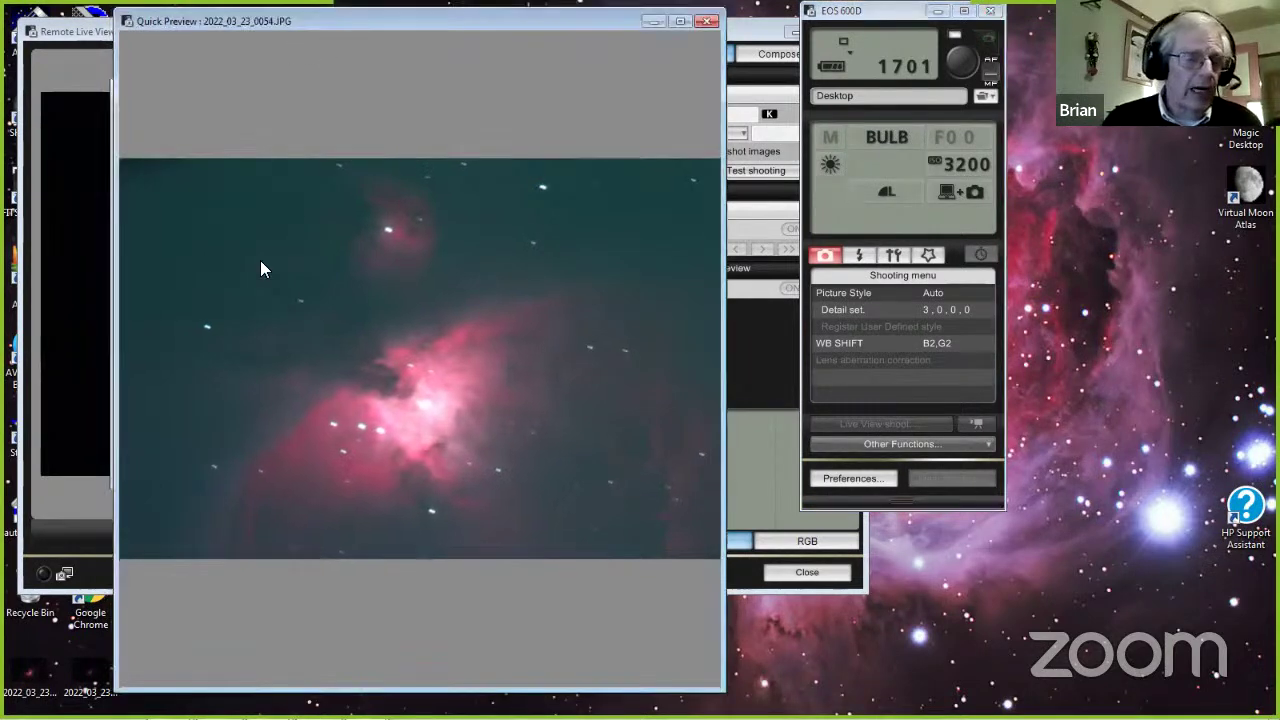
pyautogui.moveTo(260, 268); pyautogui.dragTo(718, 114)
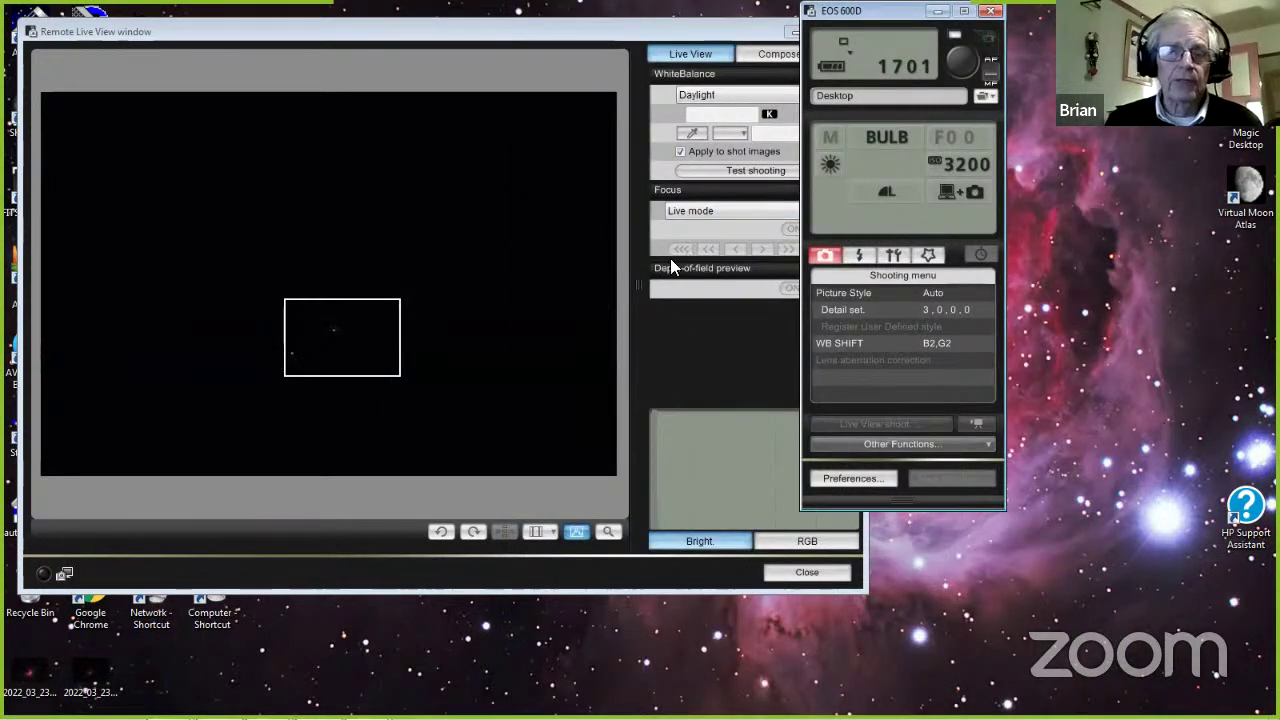
# Place the live view zoom frame over the bright central stars, magnify them in Zoom View and bring the camera control window forward.
pyautogui.click(353, 349)
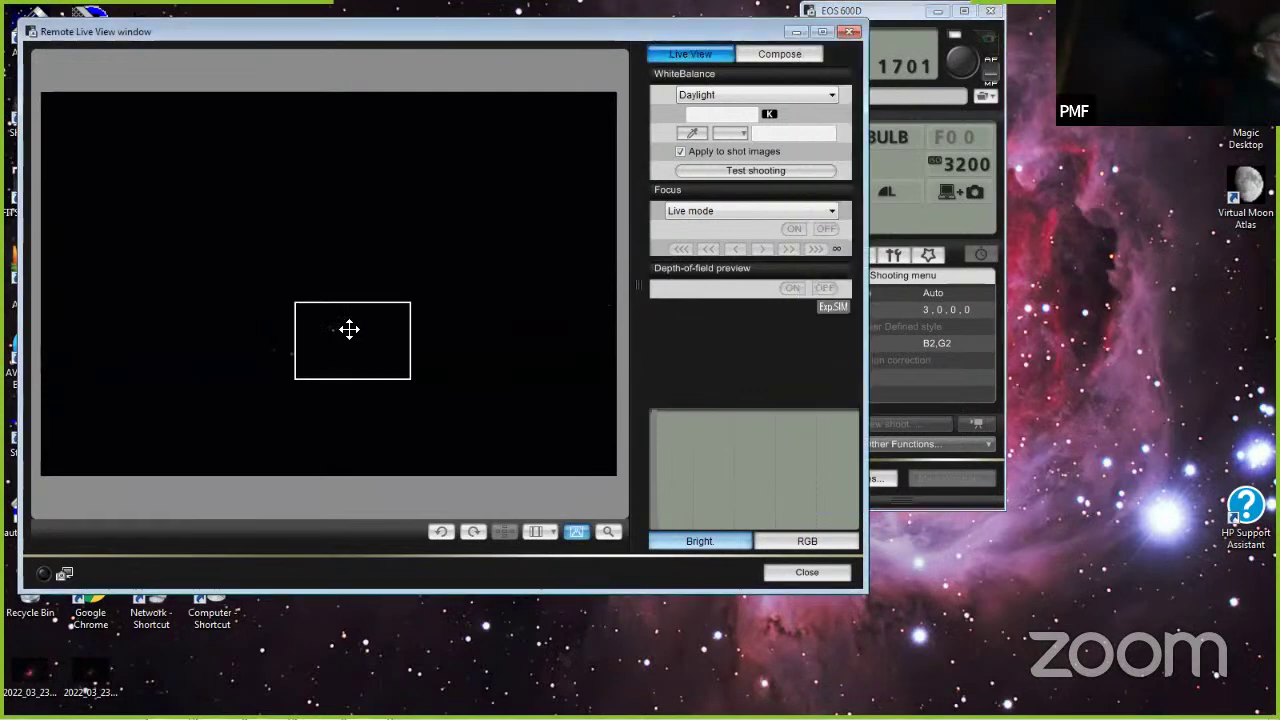
pyautogui.doubleClick(298, 320)
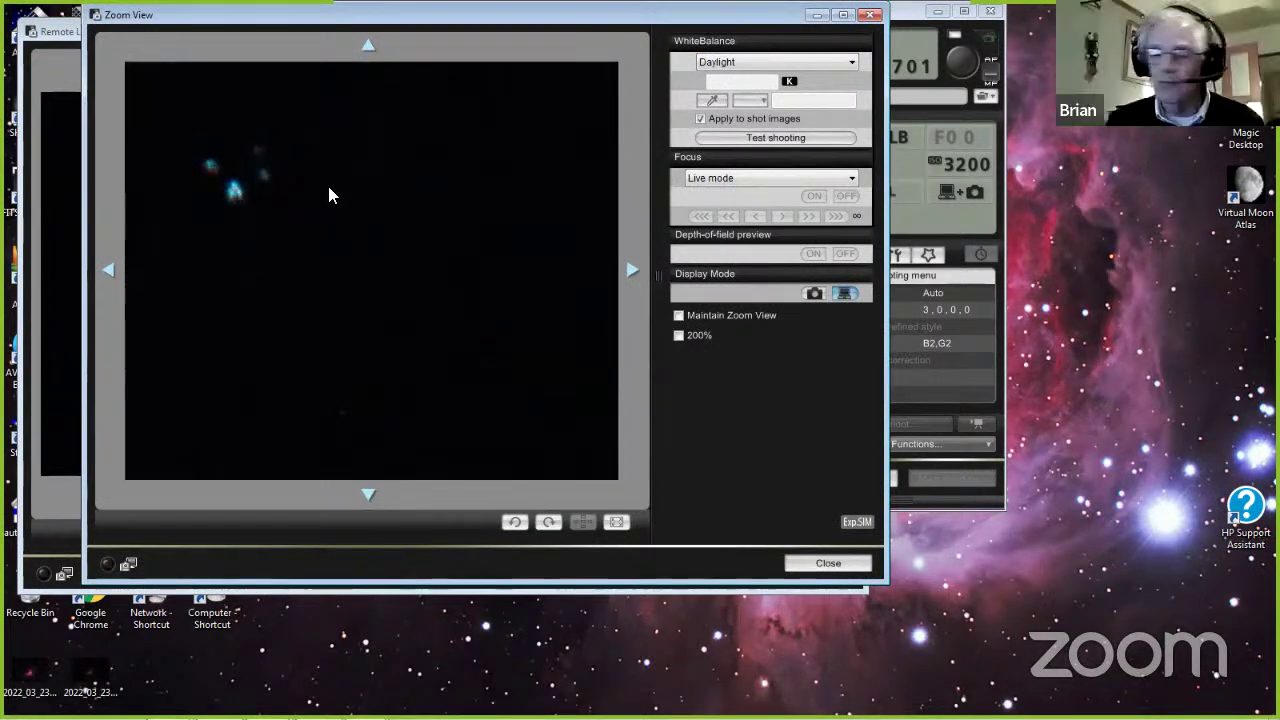
pyautogui.click(946, 66)
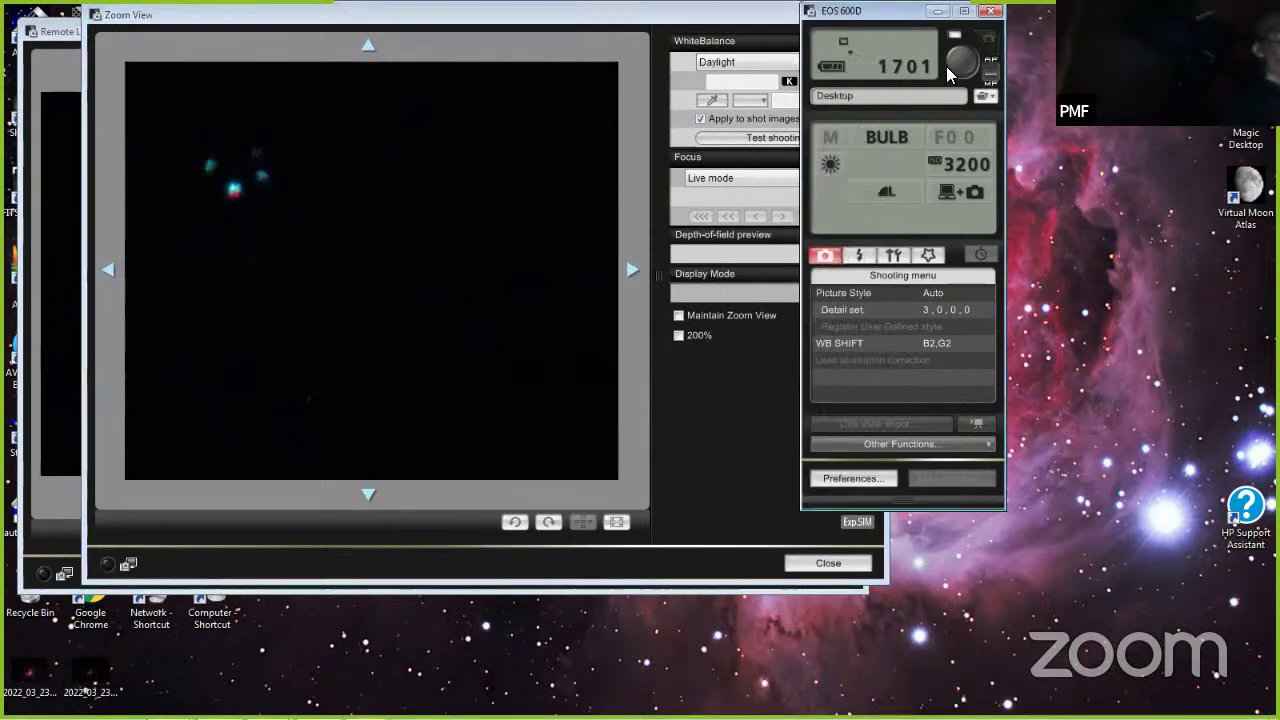
# Reposition and close the Zoom View window, and take another bulb exposure of the nebula at ISO 3200 lasting more than 11 seconds.
pyautogui.click(290, 24)
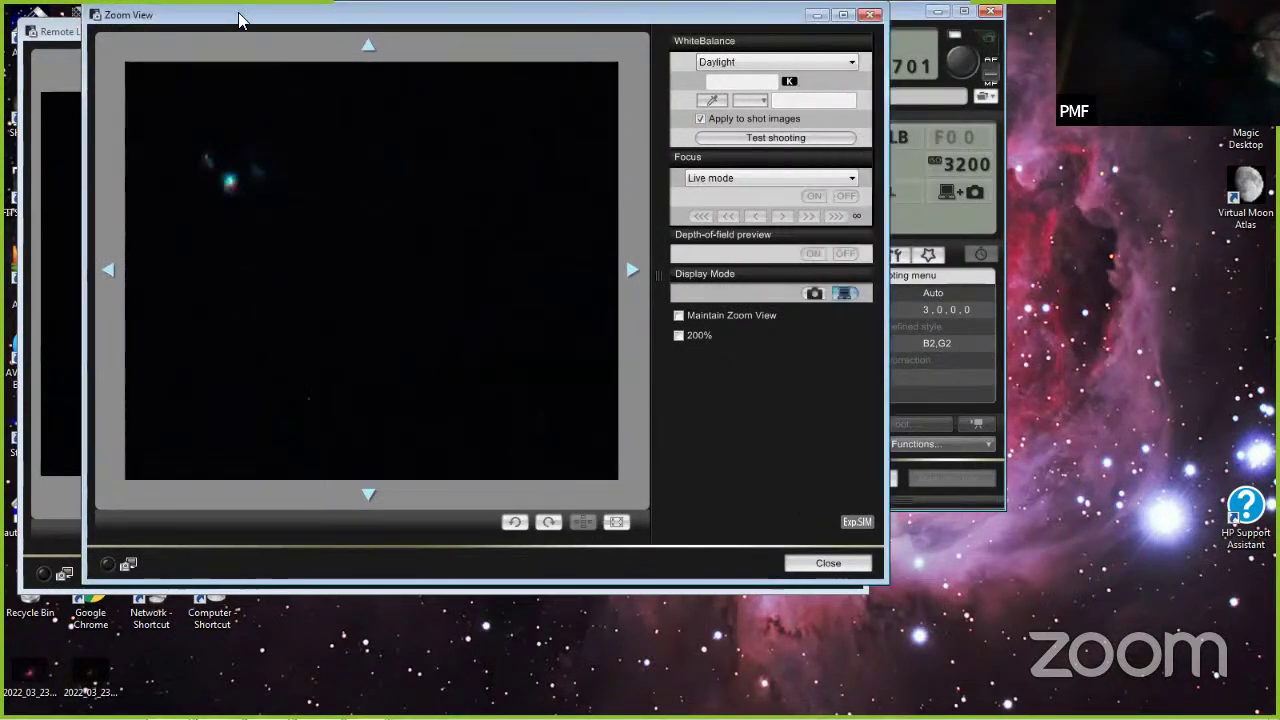
pyautogui.moveTo(240, 18); pyautogui.dragTo(285, 114)
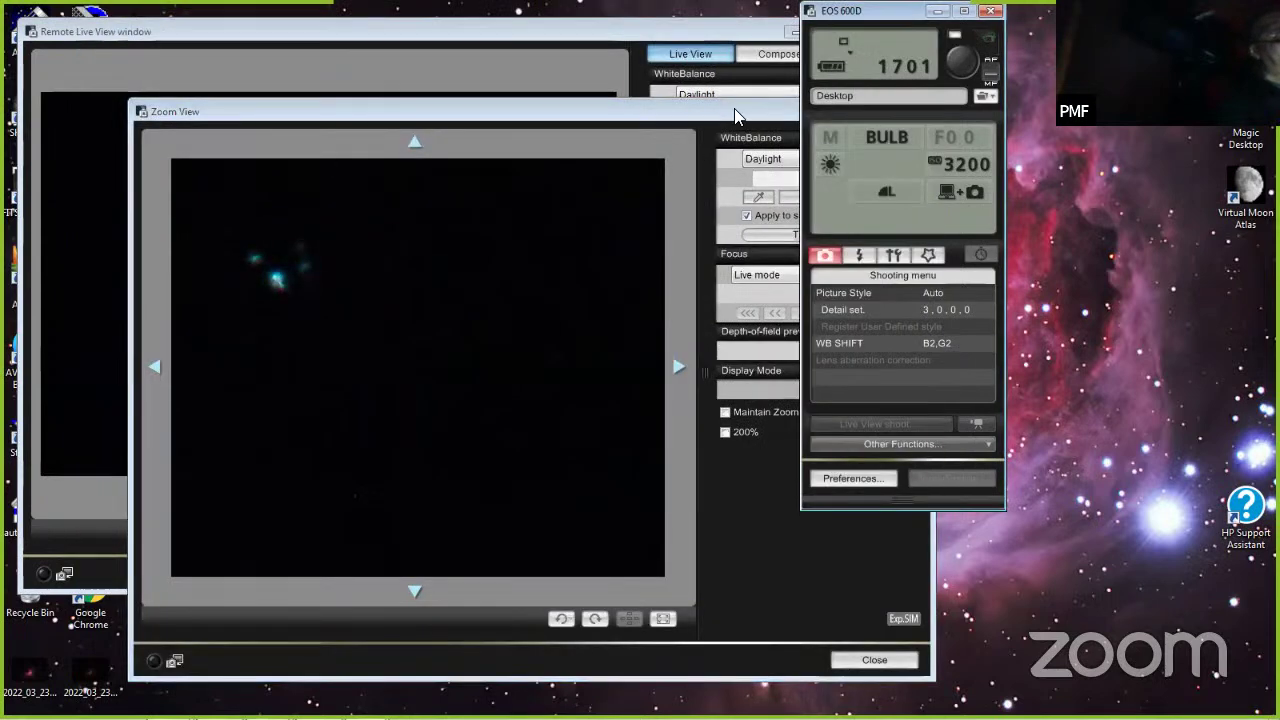
pyautogui.click(734, 116)
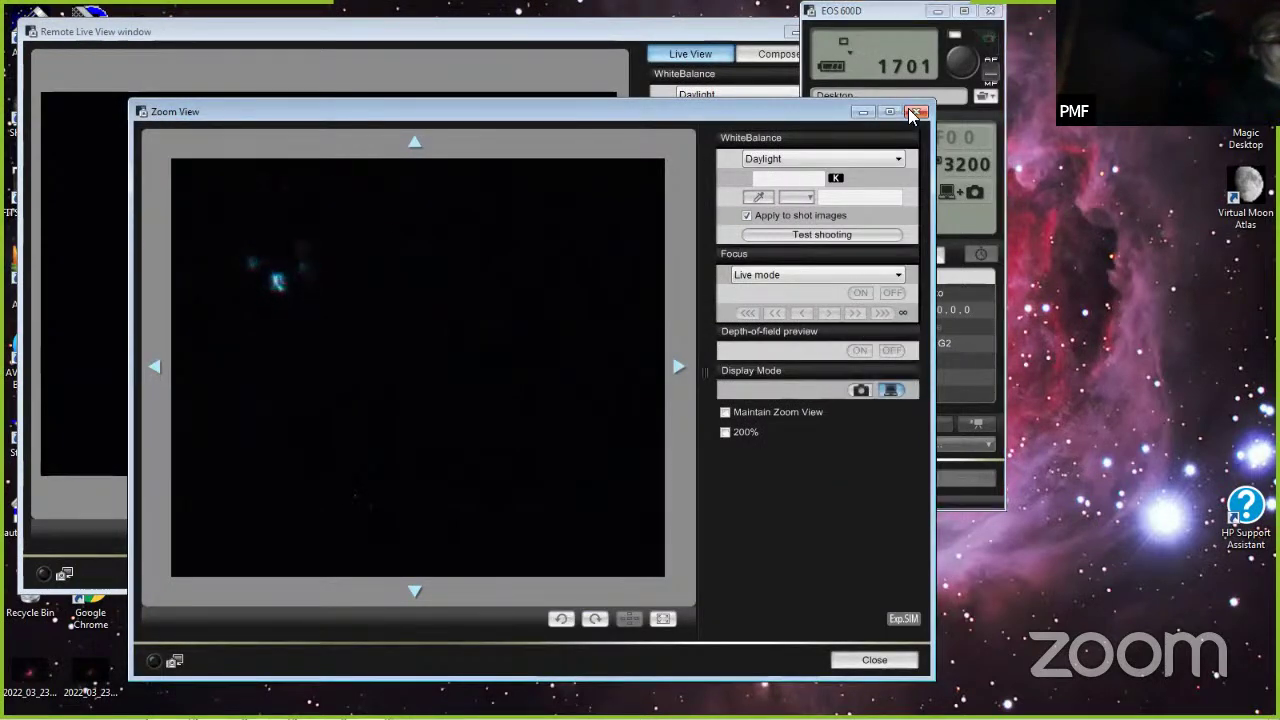
pyautogui.click(917, 111)
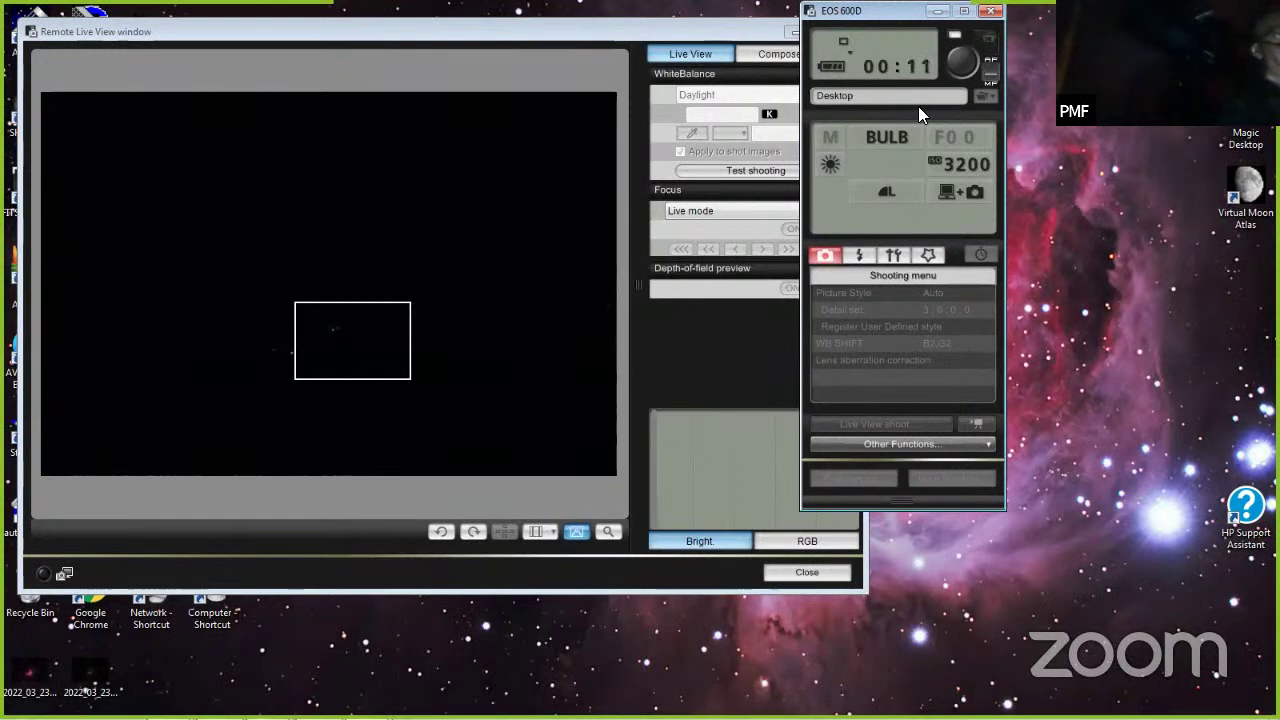
pyautogui.click(960, 64)
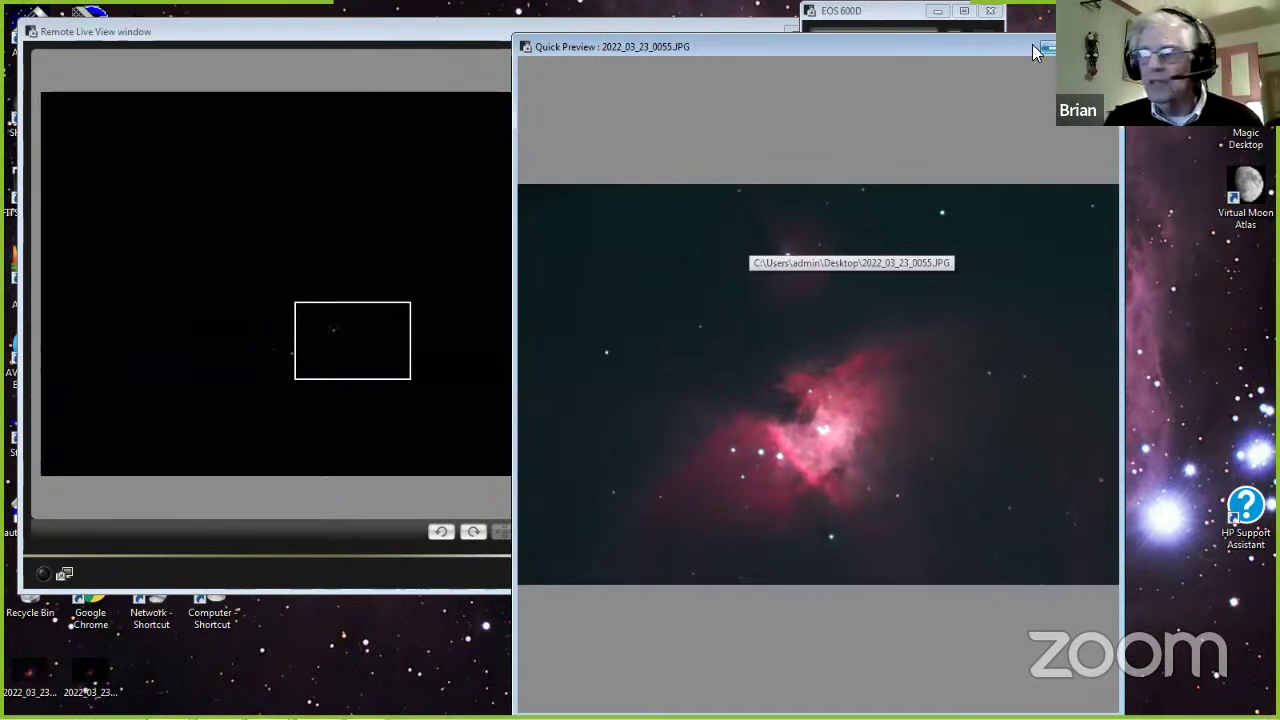
pyautogui.moveTo(1012, 42); pyautogui.dragTo(1008, 44)
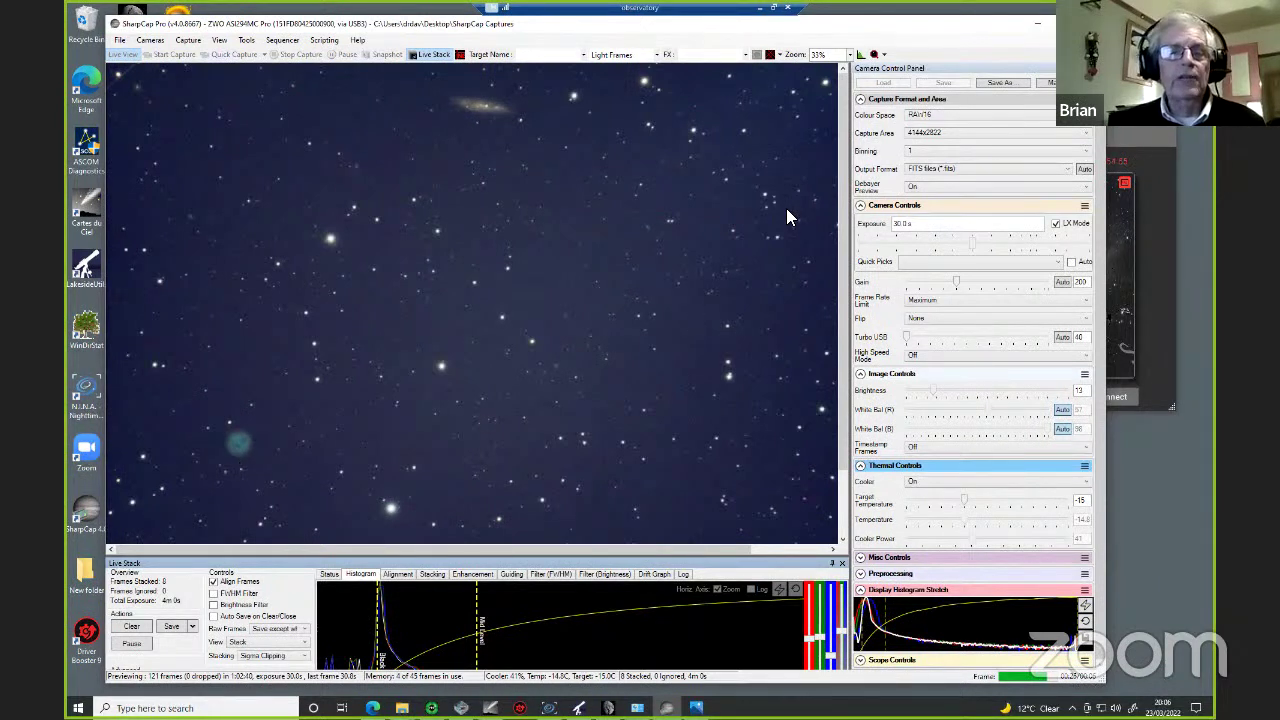
# In SharpCap, enlarge the live-stacked image to 100% and examine the round green planetary nebula.
pyautogui.click(850, 56)
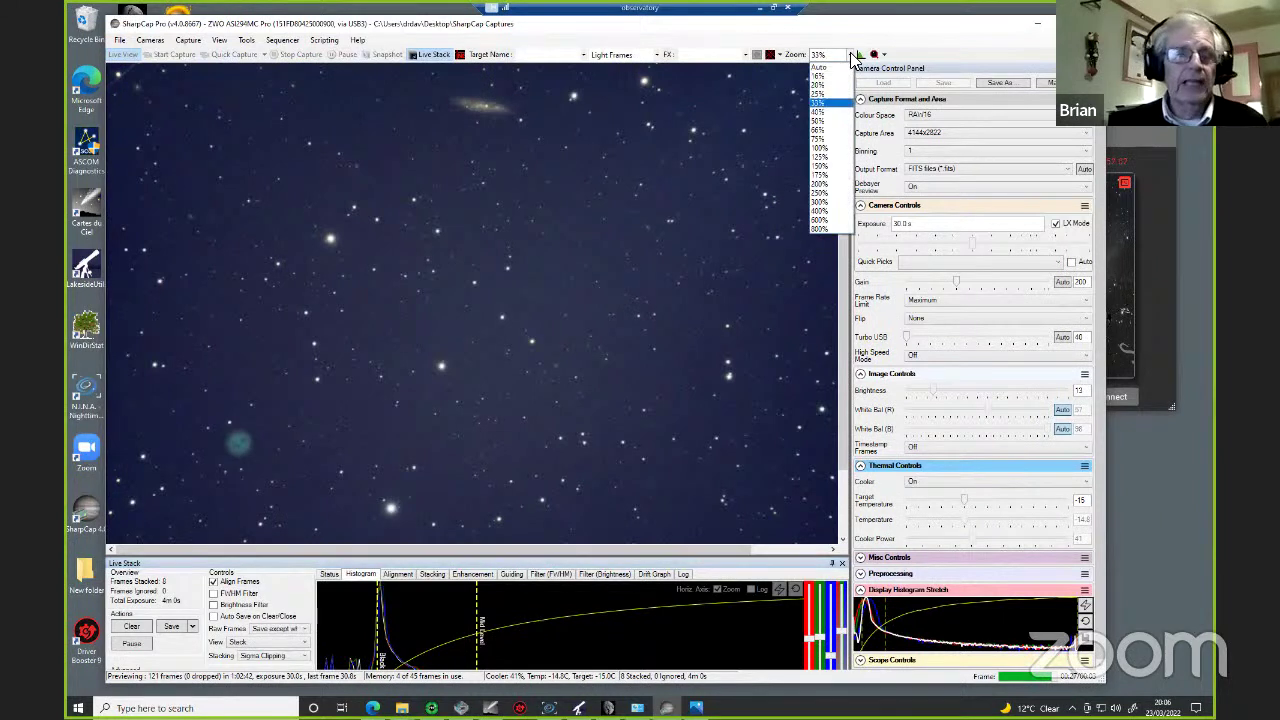
pyautogui.click(821, 149)
pyautogui.moveTo(840, 232); pyautogui.dragTo(840, 374)
pyautogui.moveTo(484, 550); pyautogui.dragTo(262, 552)
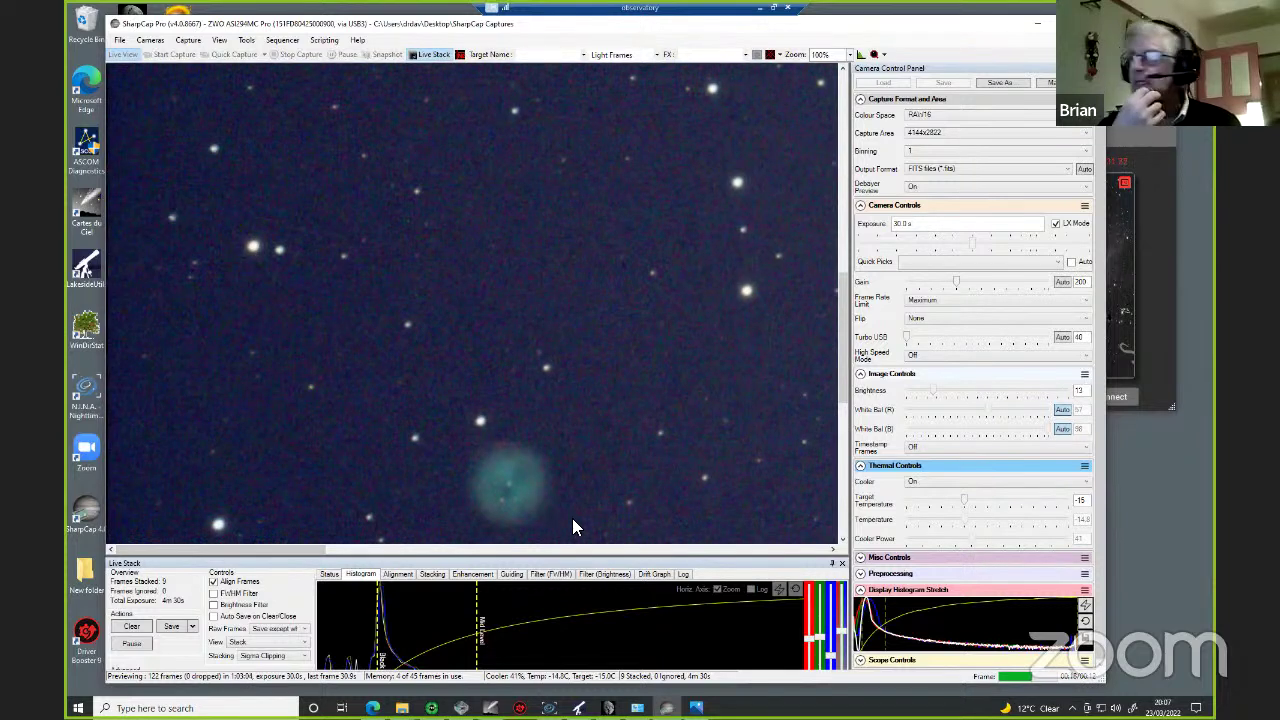
pyautogui.moveTo(840, 386); pyautogui.dragTo(842, 412)
pyautogui.click(842, 404)
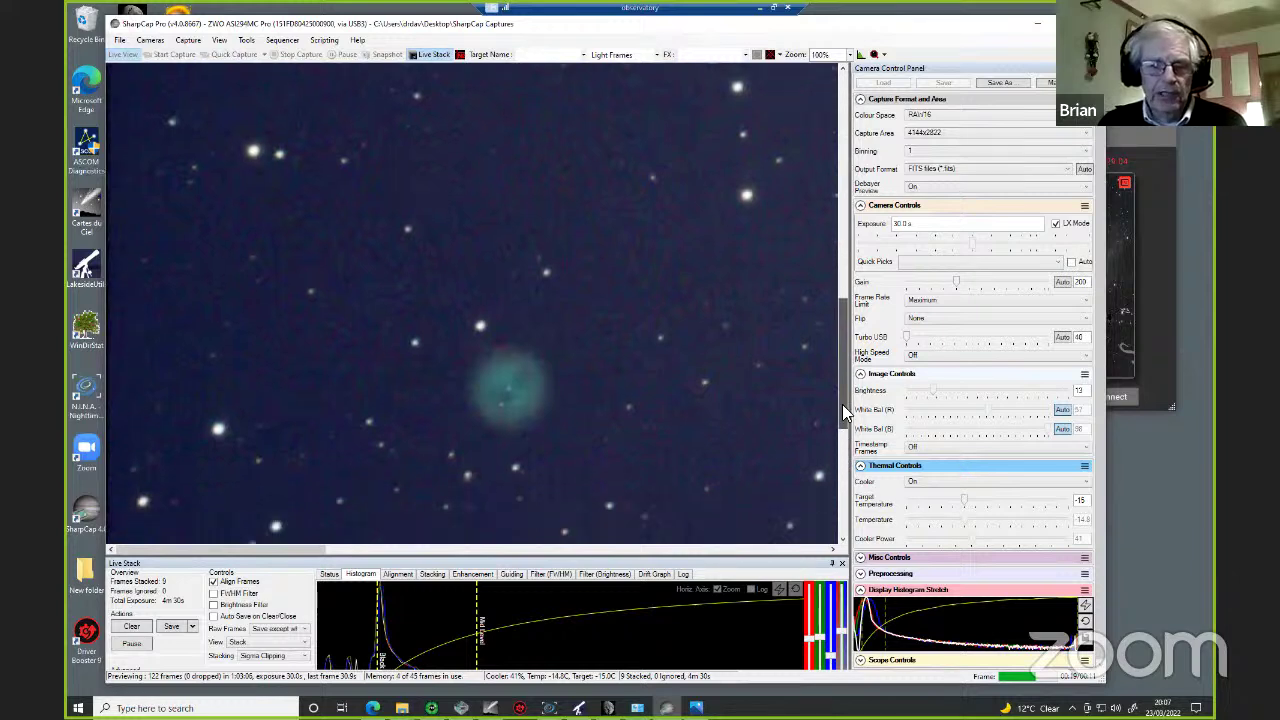
pyautogui.moveTo(842, 404); pyautogui.dragTo(842, 367)
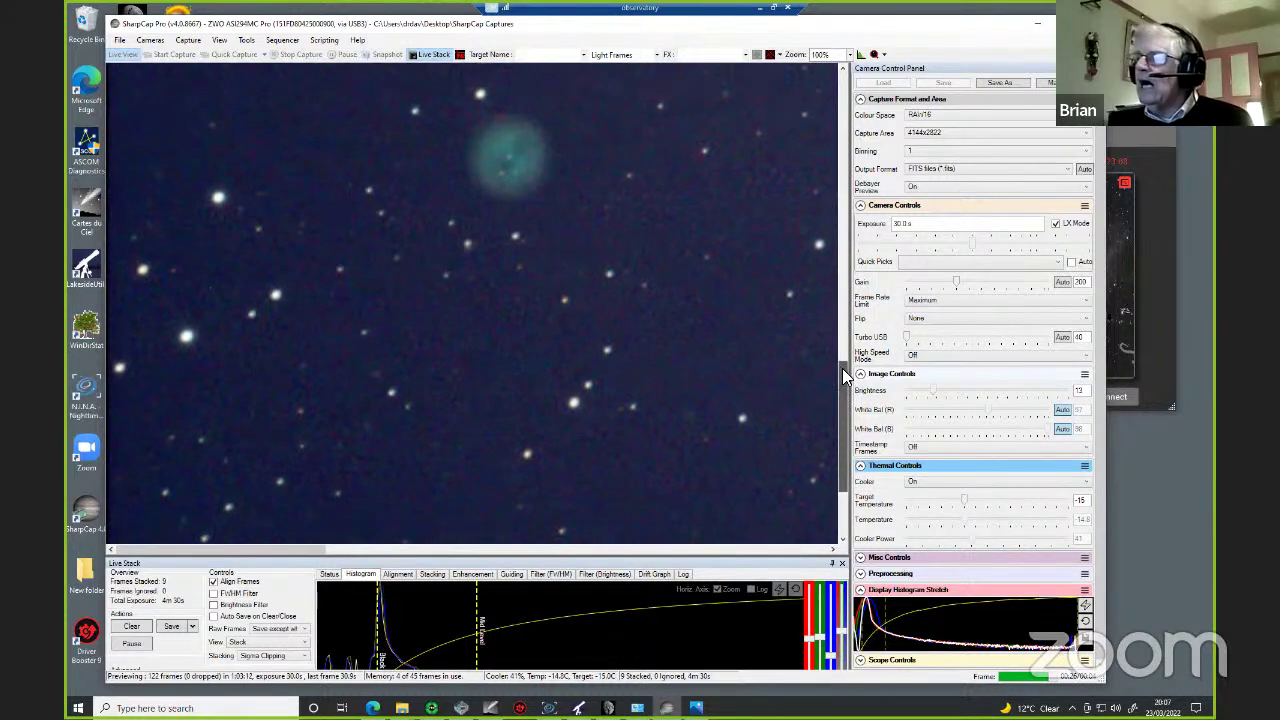
pyautogui.scroll(2, 510, 184)
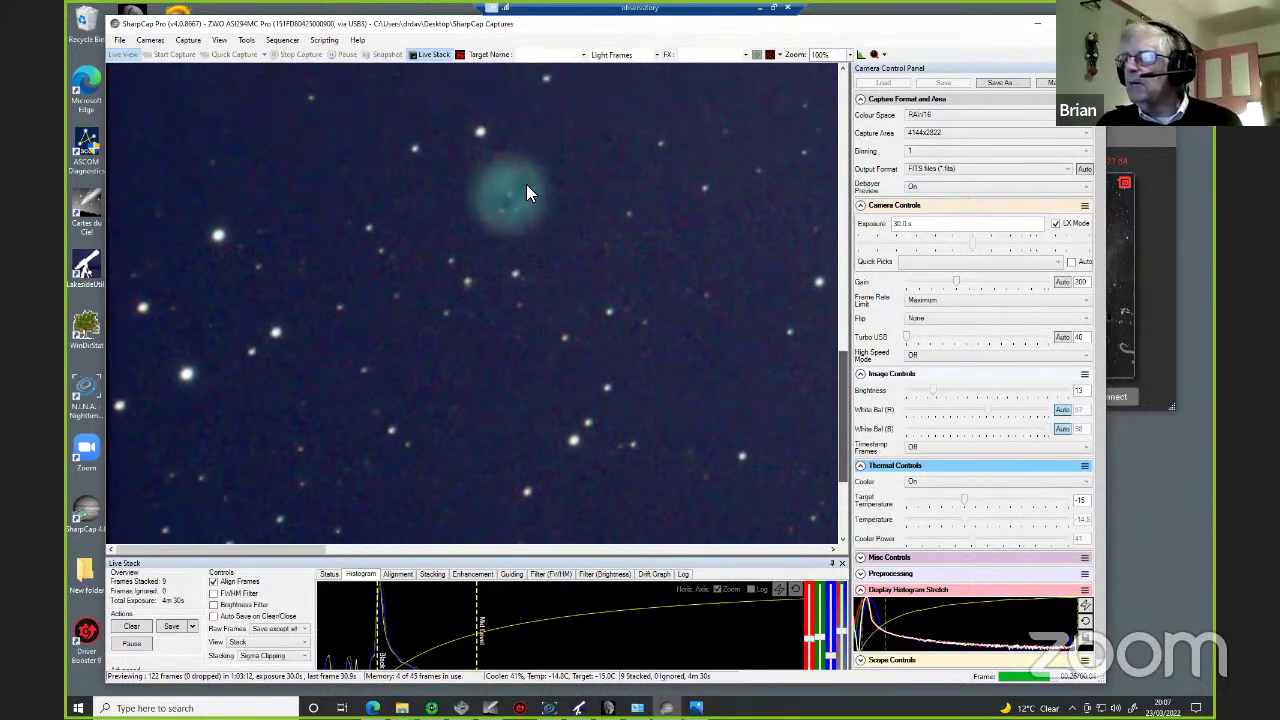
pyautogui.scroll(3, 526, 184)
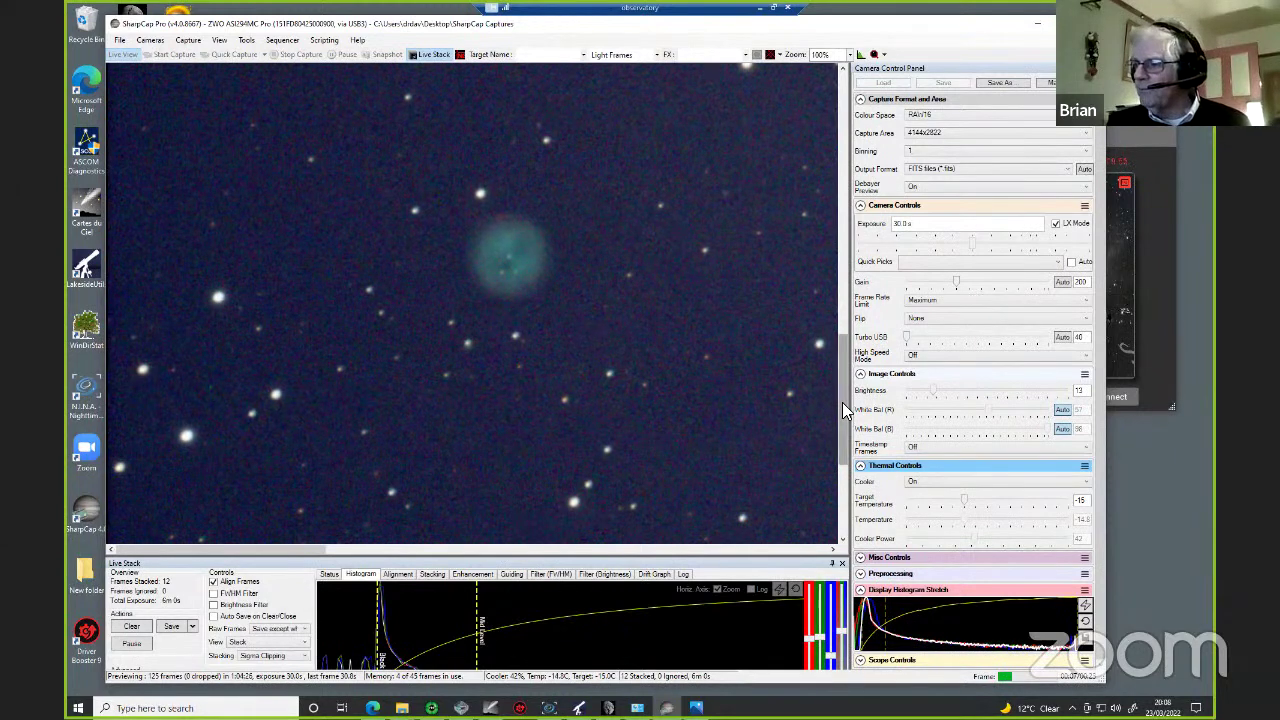
# Examine the elongated edge-on galaxy near the upper edge of the live-stacked image at 100% zoom.
pyautogui.scroll(1, 840, 382)
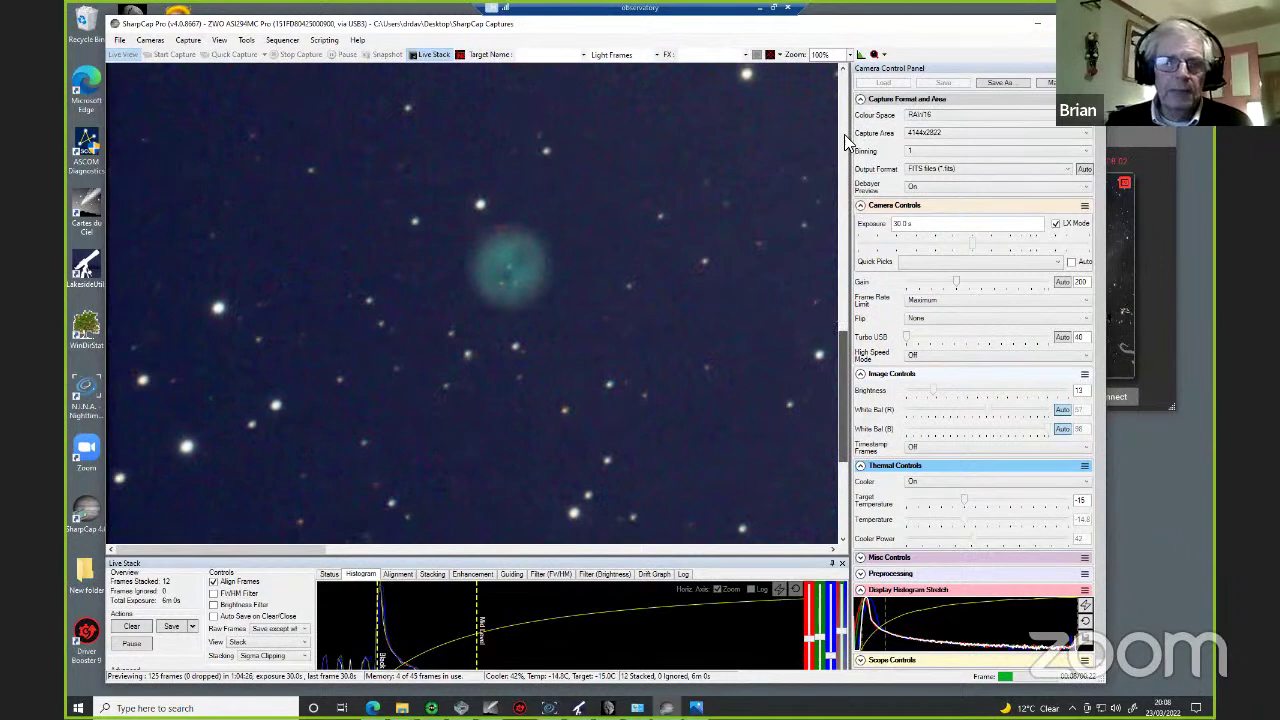
pyautogui.scroll(1, 844, 134)
pyautogui.scroll(5, 842, 134)
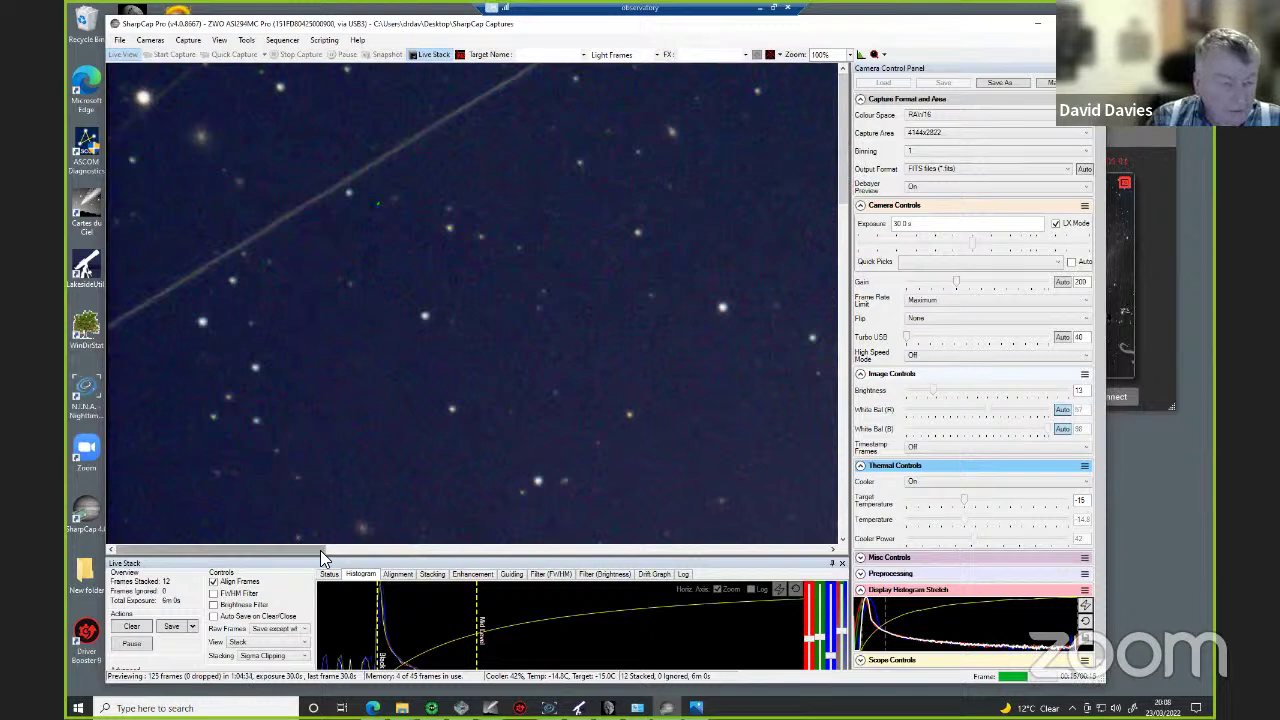
pyautogui.moveTo(306, 549); pyautogui.dragTo(424, 548)
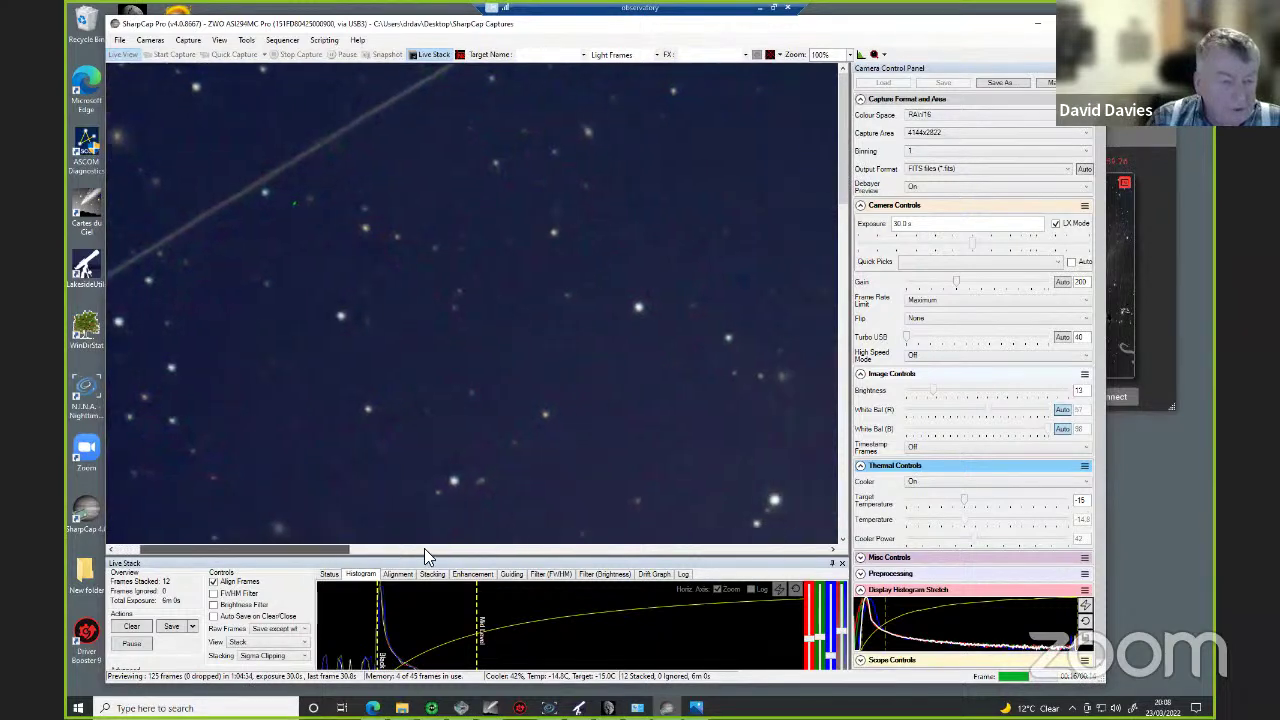
pyautogui.click(458, 548)
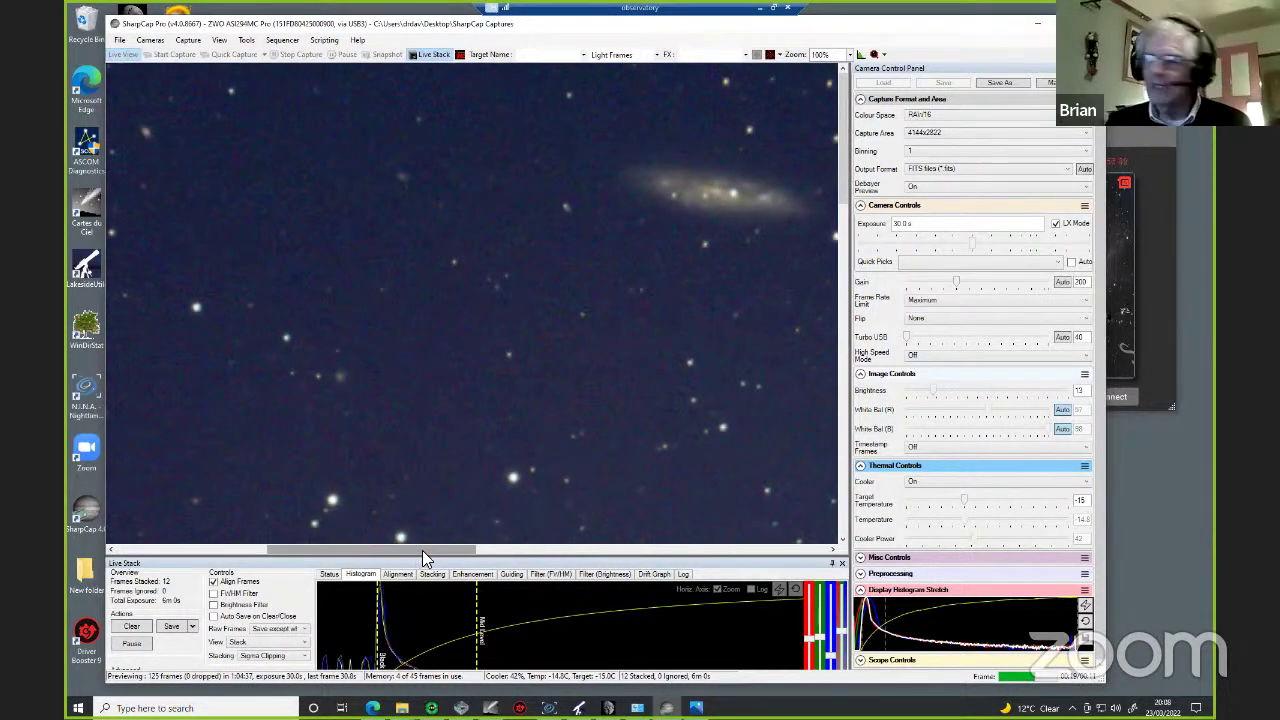
pyautogui.moveTo(430, 550); pyautogui.dragTo(516, 496)
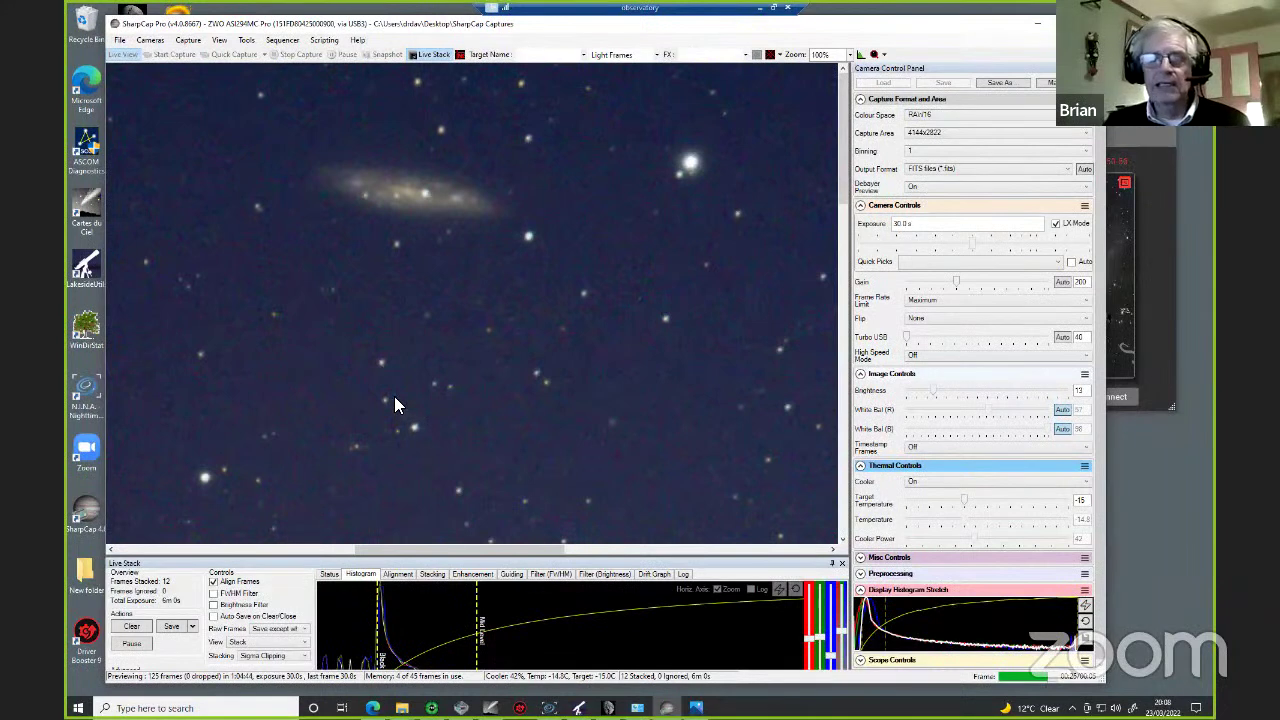